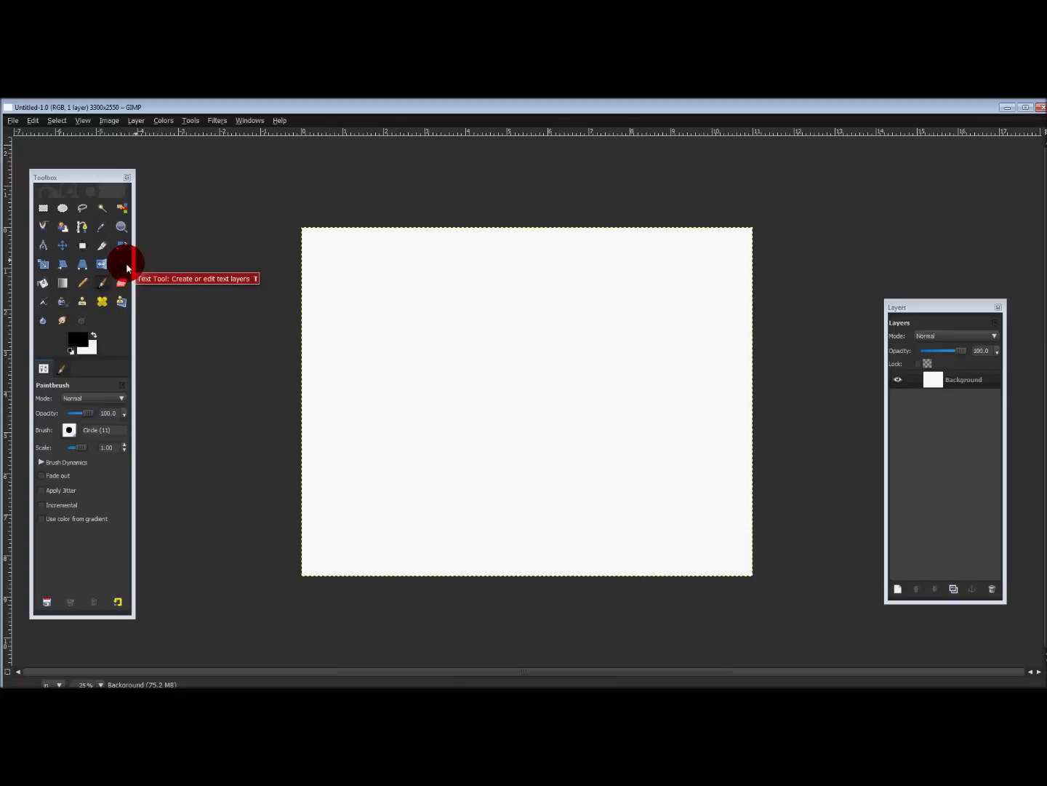
Draw a wide text box across the upper canvas holding the word GIMP.
click(123, 265)
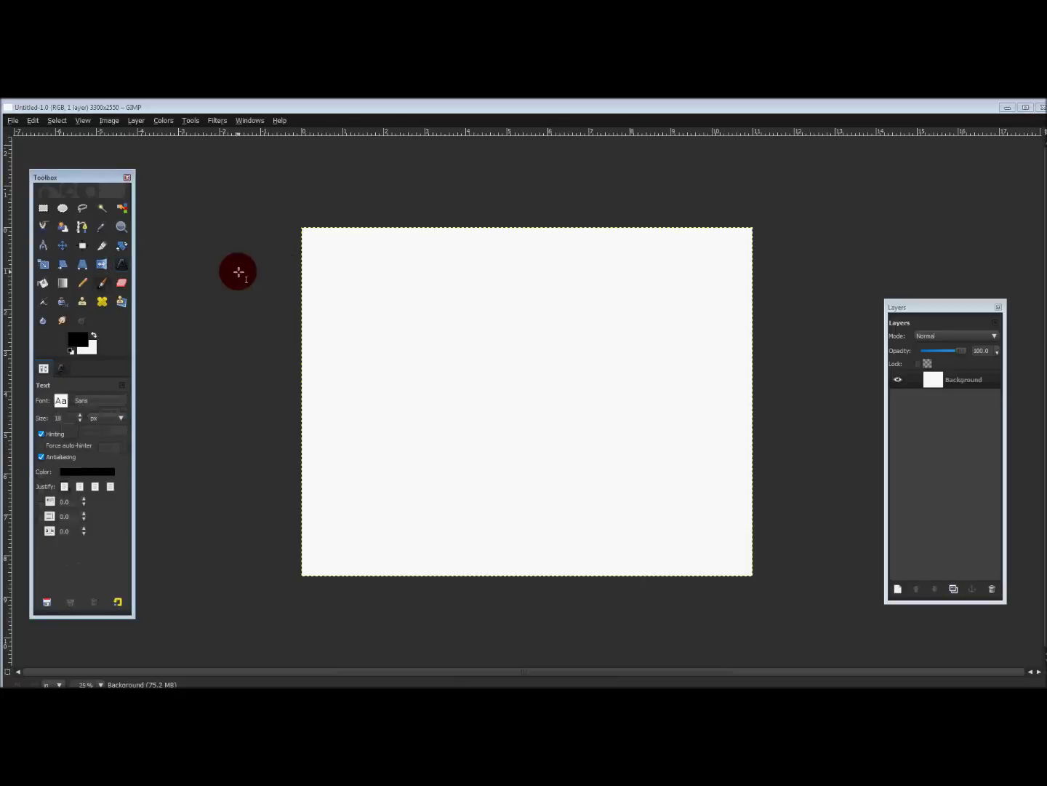
drag(320, 249, 706, 397)
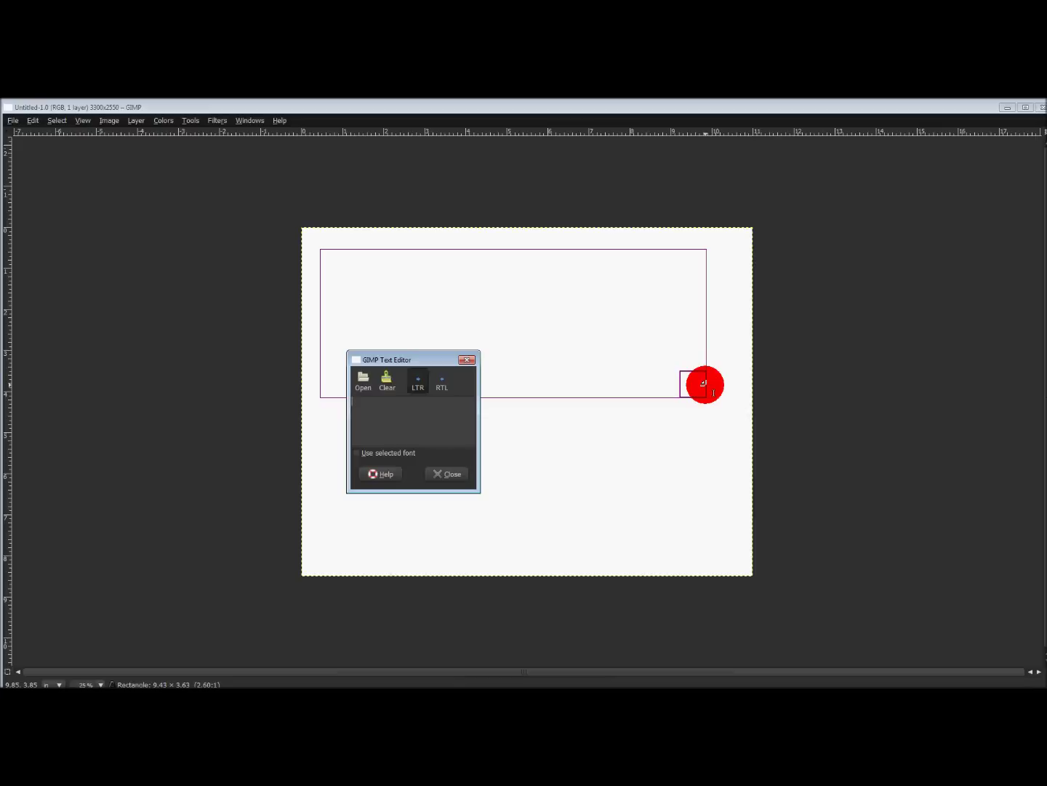
text(GIMP)
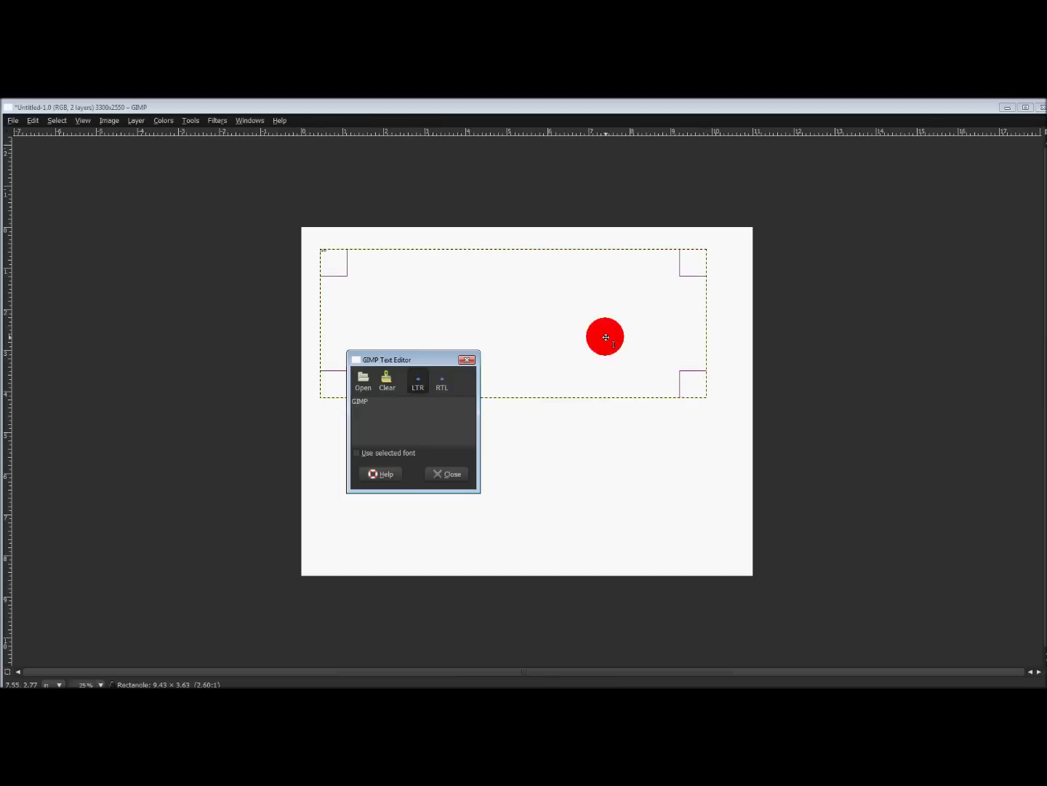
click(365, 108)
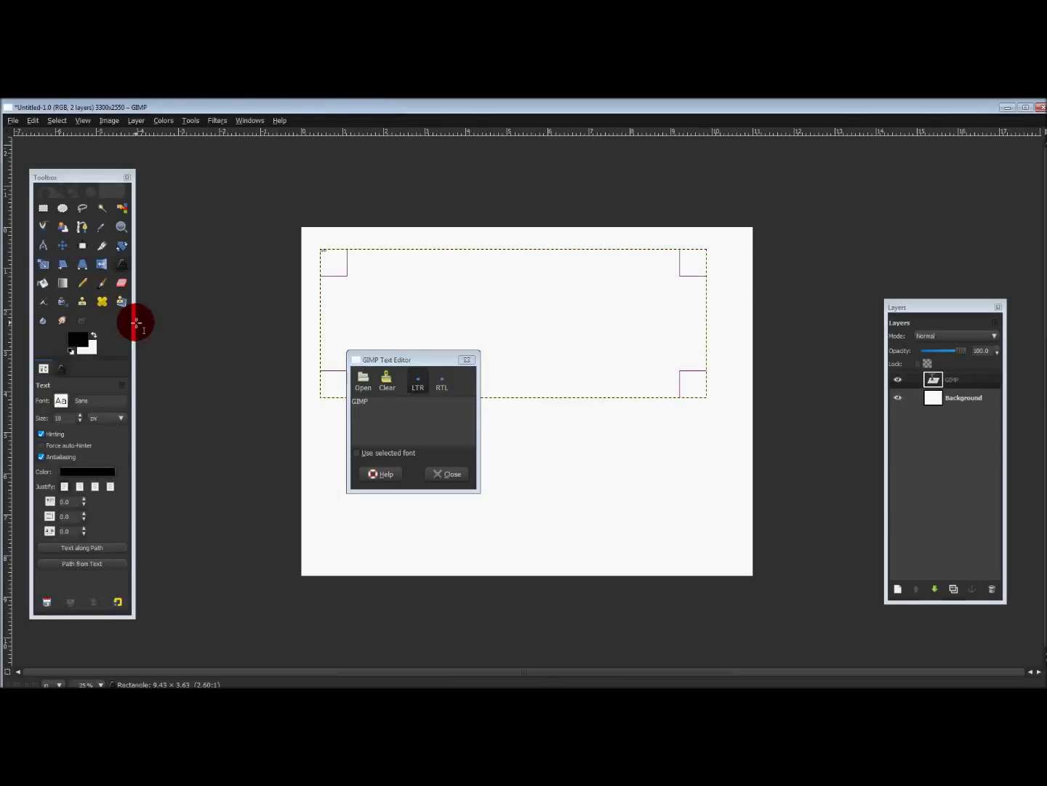
Increase the GIMP text size to about 974 px.
click(77, 420)
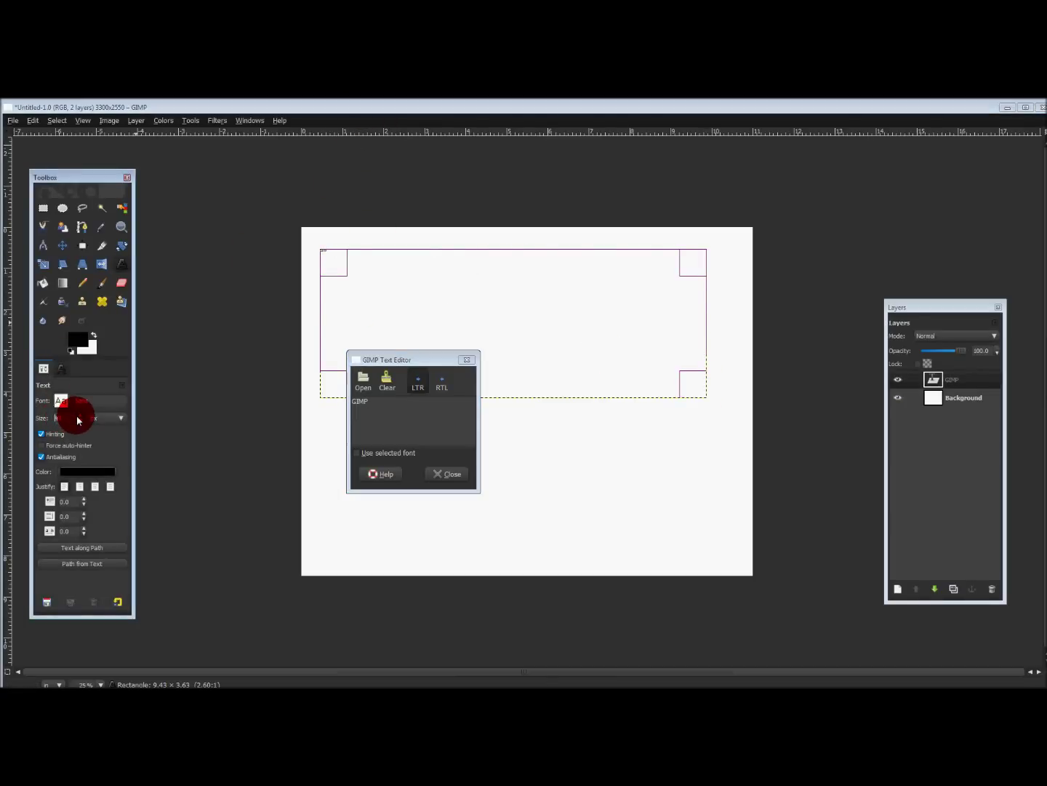
key(Return)
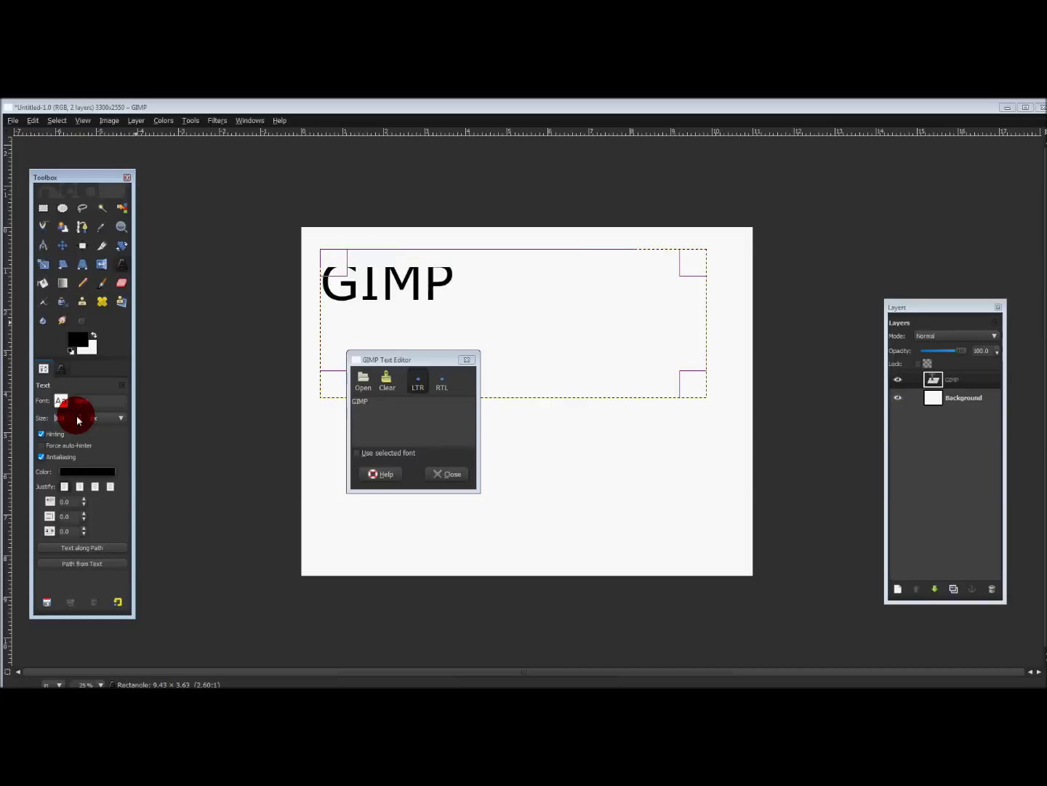
scroll(78, 420, up, 3)
scroll(78, 422, up, 2)
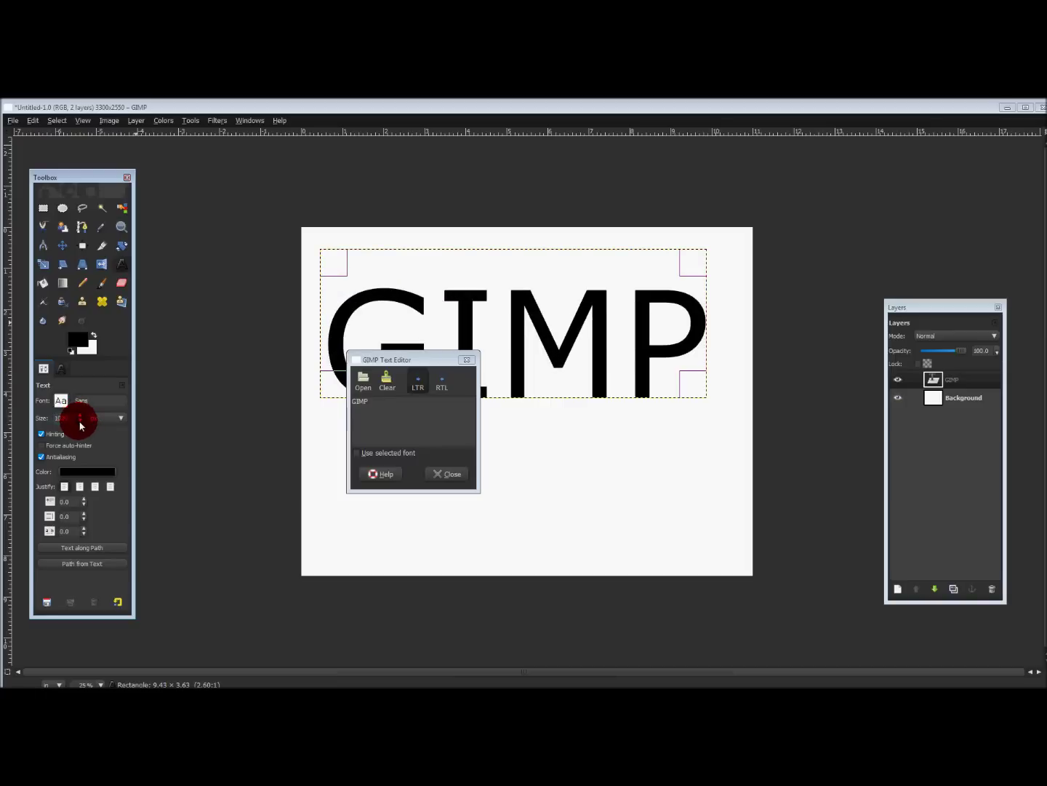
scroll(80, 424, down, 2)
scroll(79, 425, down, 1)
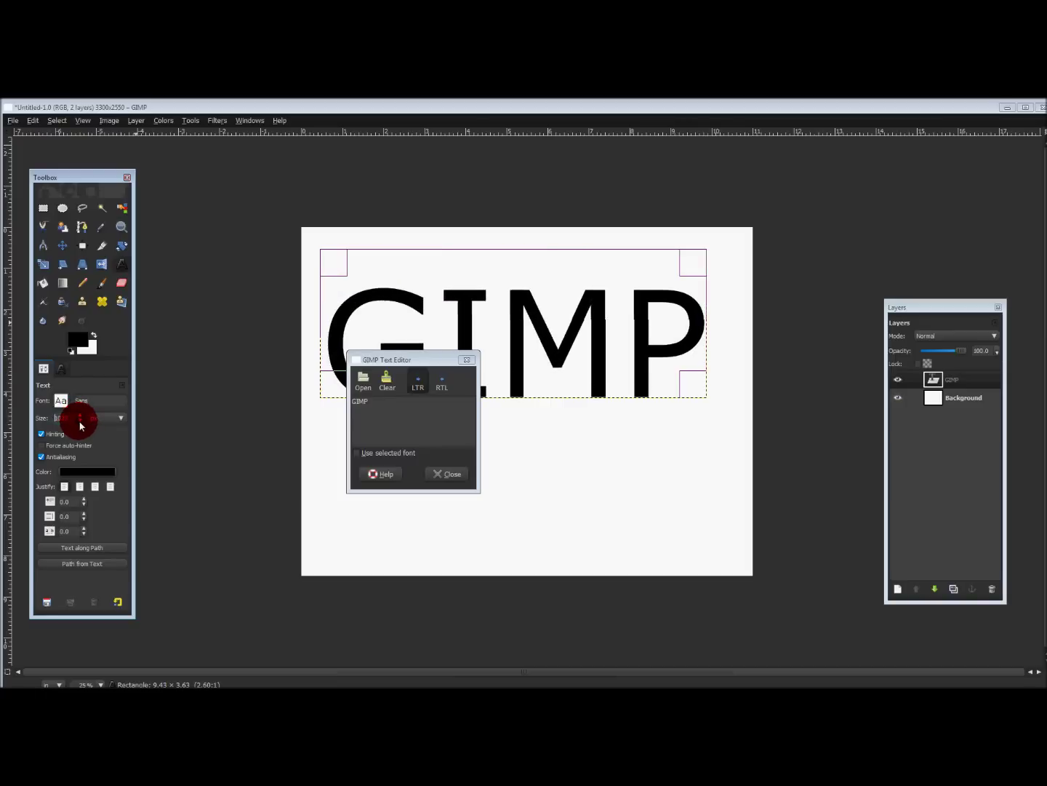
scroll(79, 424, down, 1)
scroll(79, 425, down, 1)
scroll(79, 425, down, 1)
scroll(80, 425, down, 1)
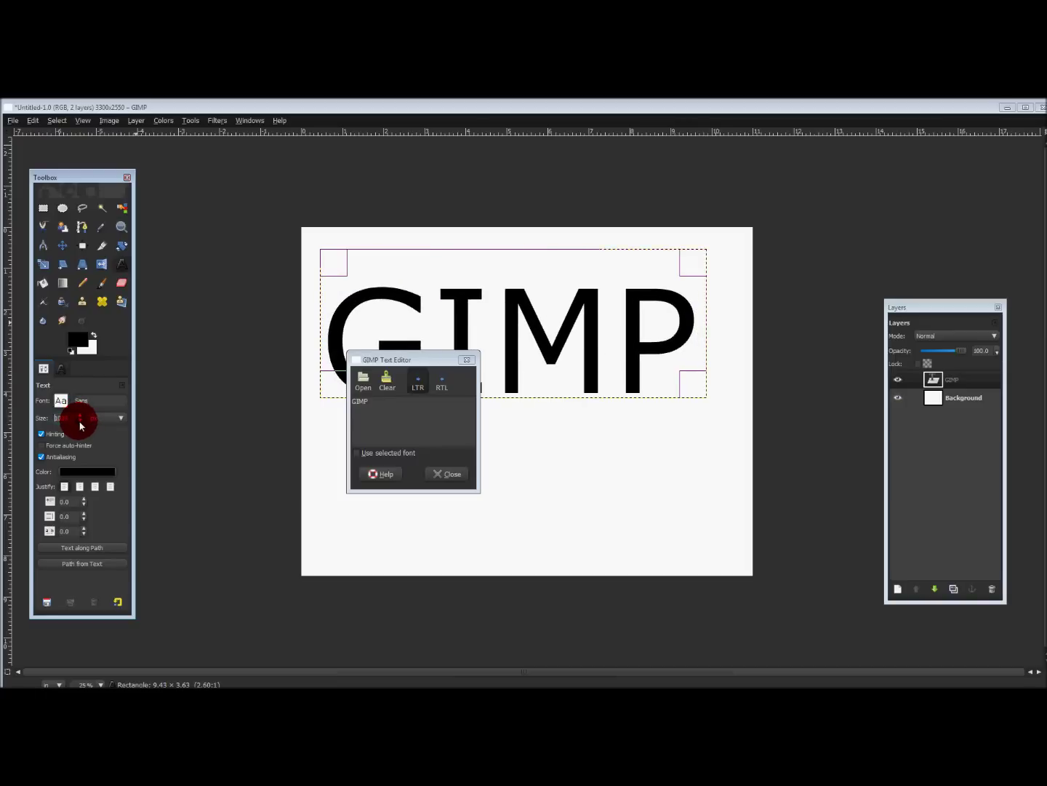
scroll(79, 425, down, 1)
scroll(79, 424, down, 1)
scroll(79, 424, down, 1)
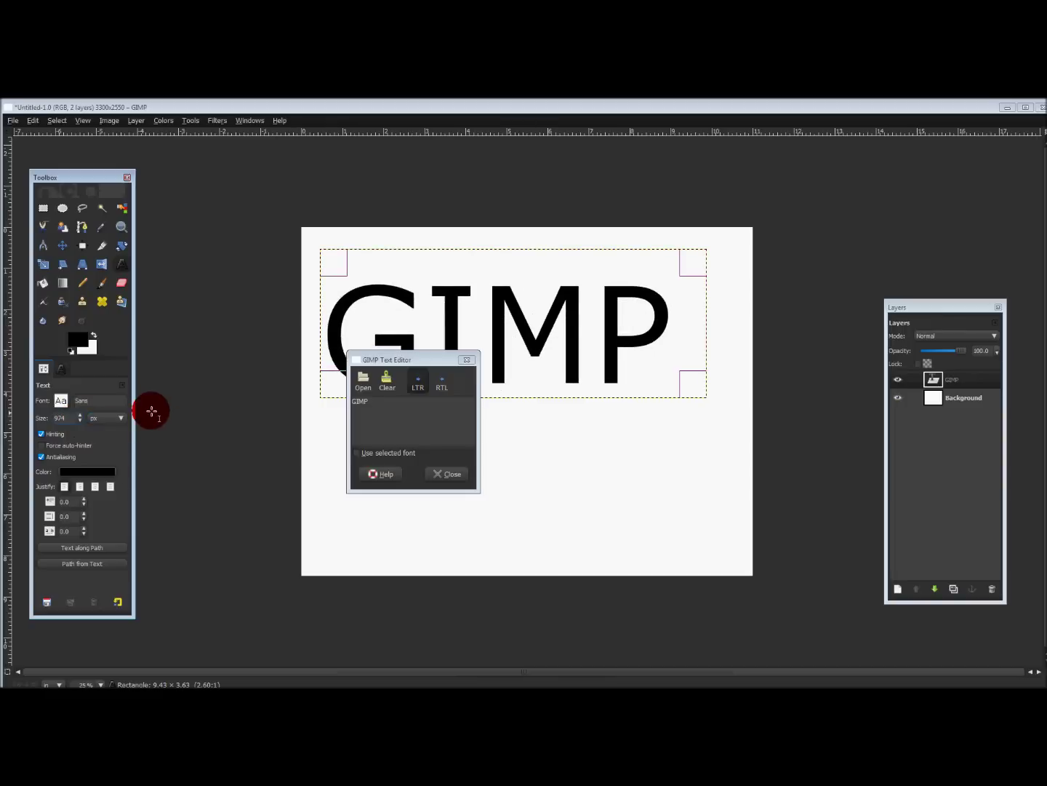
click(61, 400)
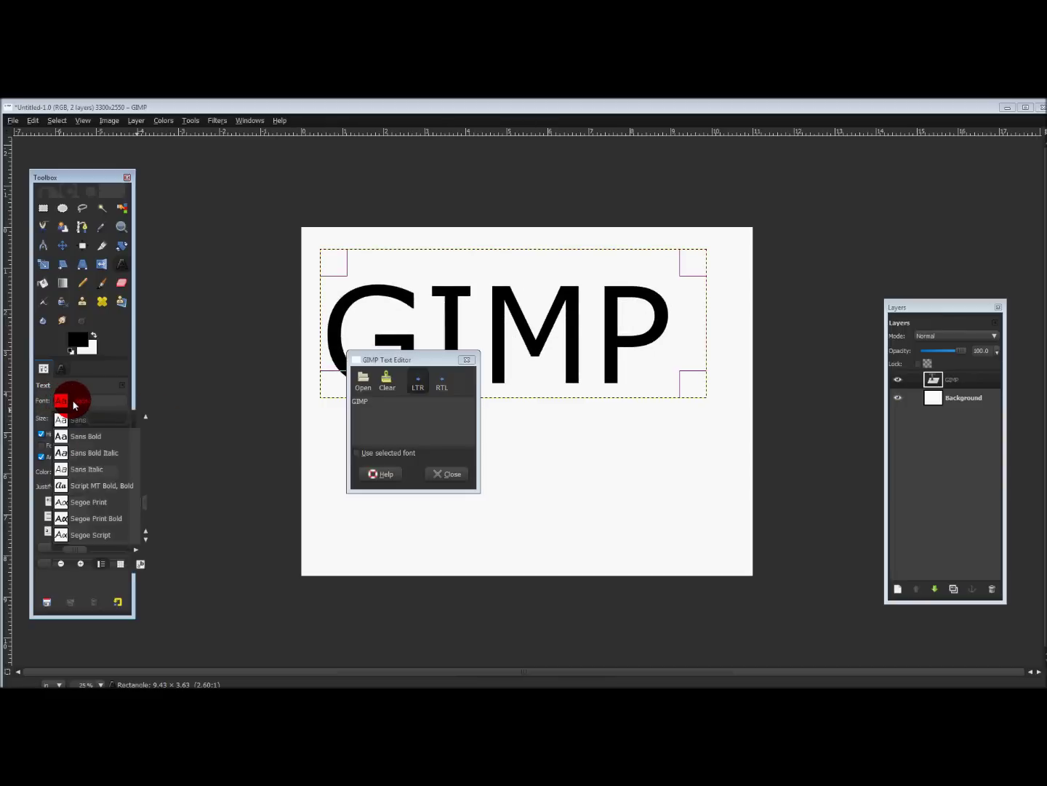
scroll(142, 506, down, 3)
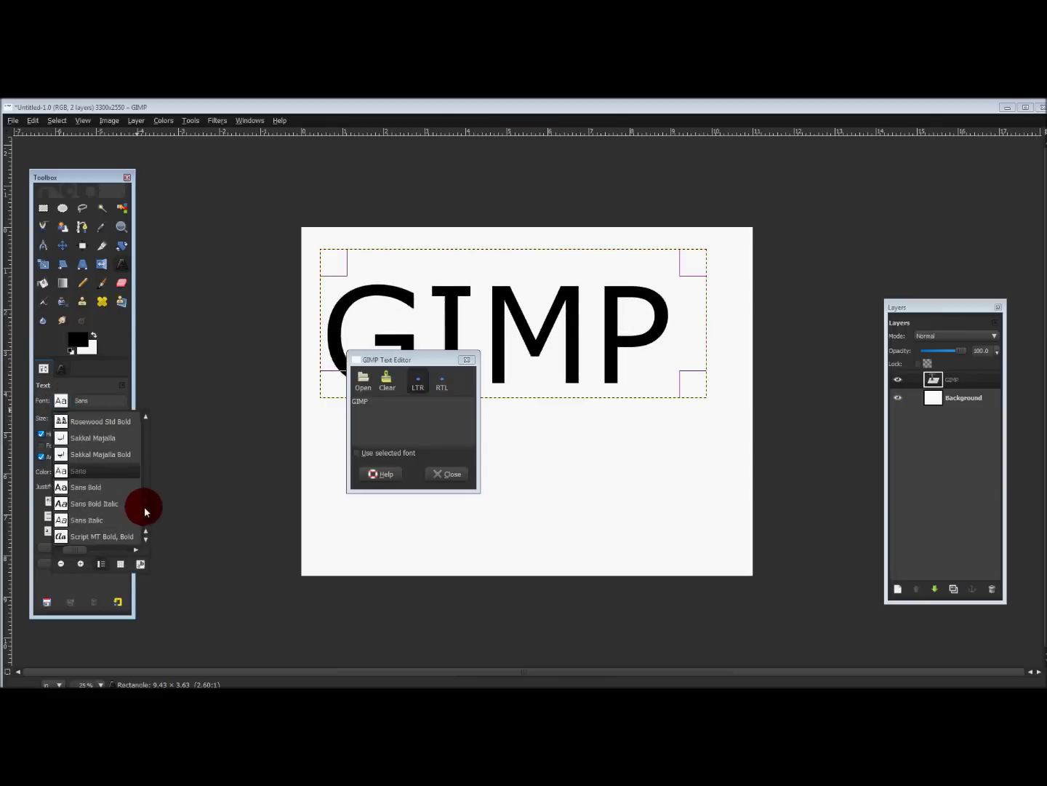
scroll(144, 507, down, 2)
scroll(140, 503, up, 3)
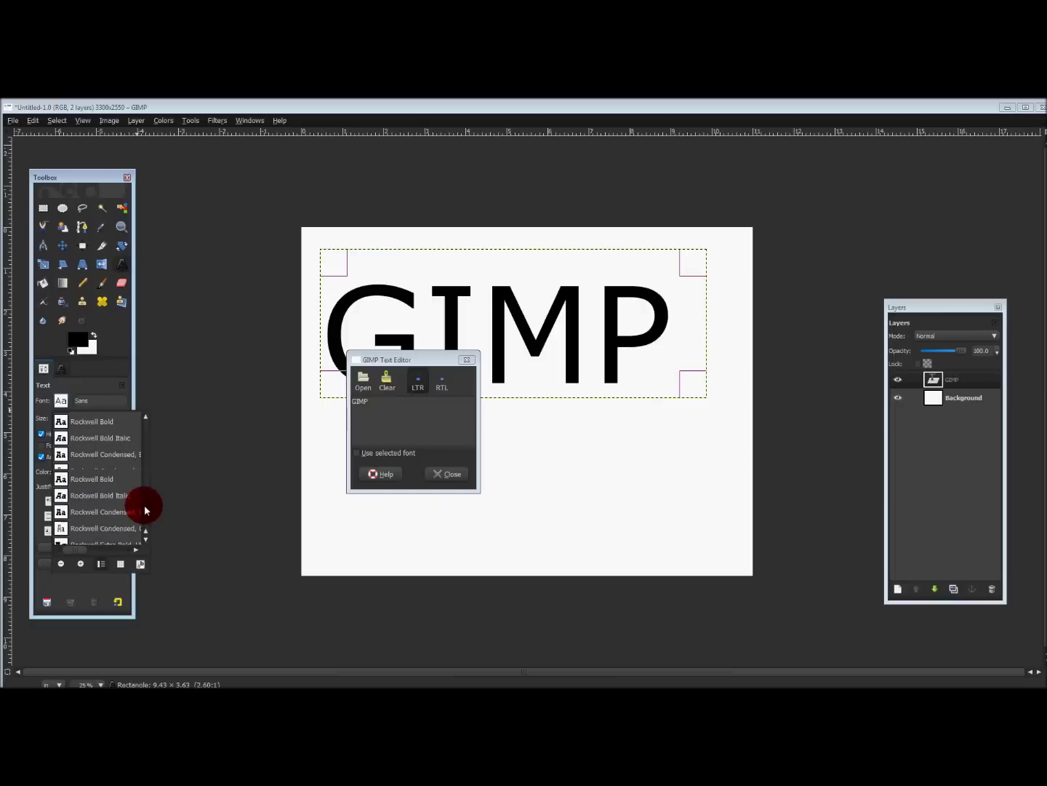
scroll(142, 493, up, 3)
scroll(144, 483, up, 3)
scroll(144, 474, up, 3)
scroll(143, 469, up, 3)
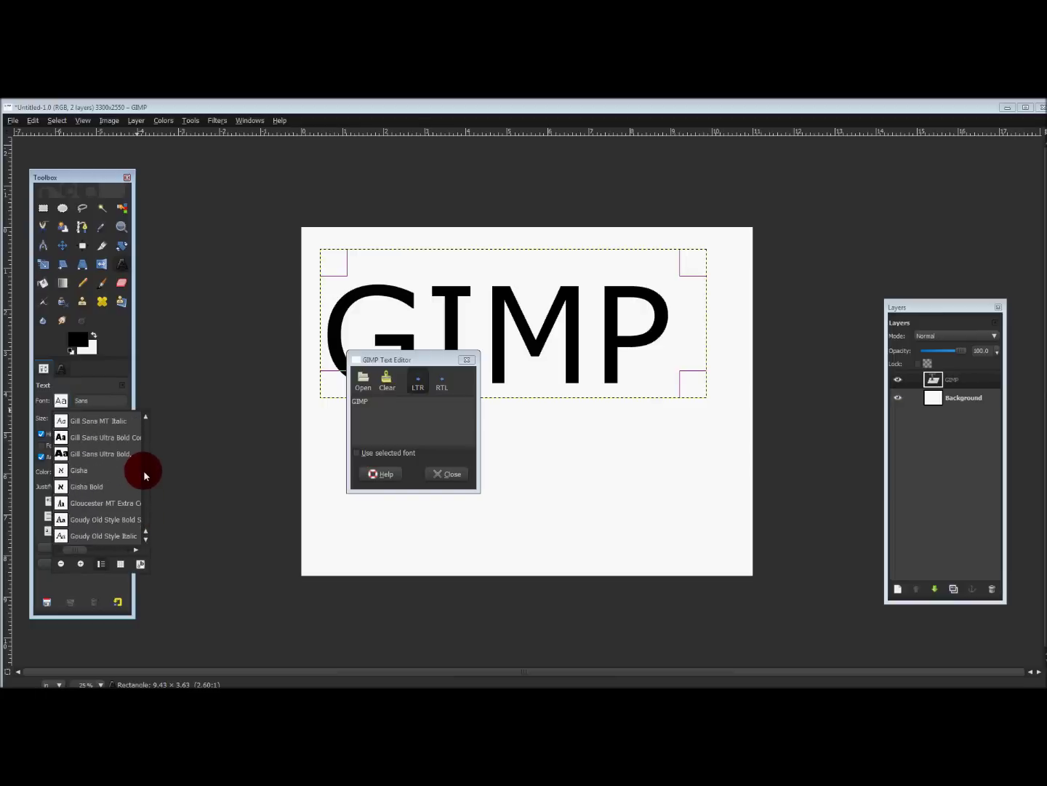
scroll(143, 470, up, 3)
scroll(143, 468, up, 3)
scroll(143, 467, up, 3)
scroll(144, 462, up, 3)
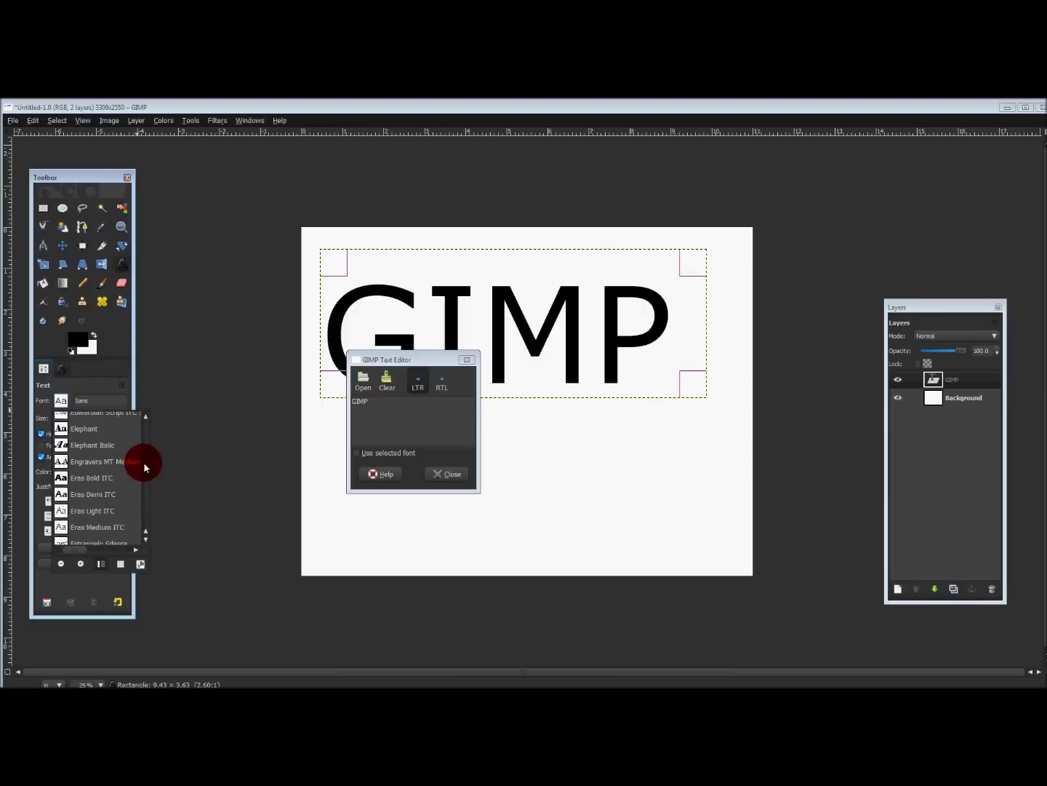
scroll(143, 461, up, 2)
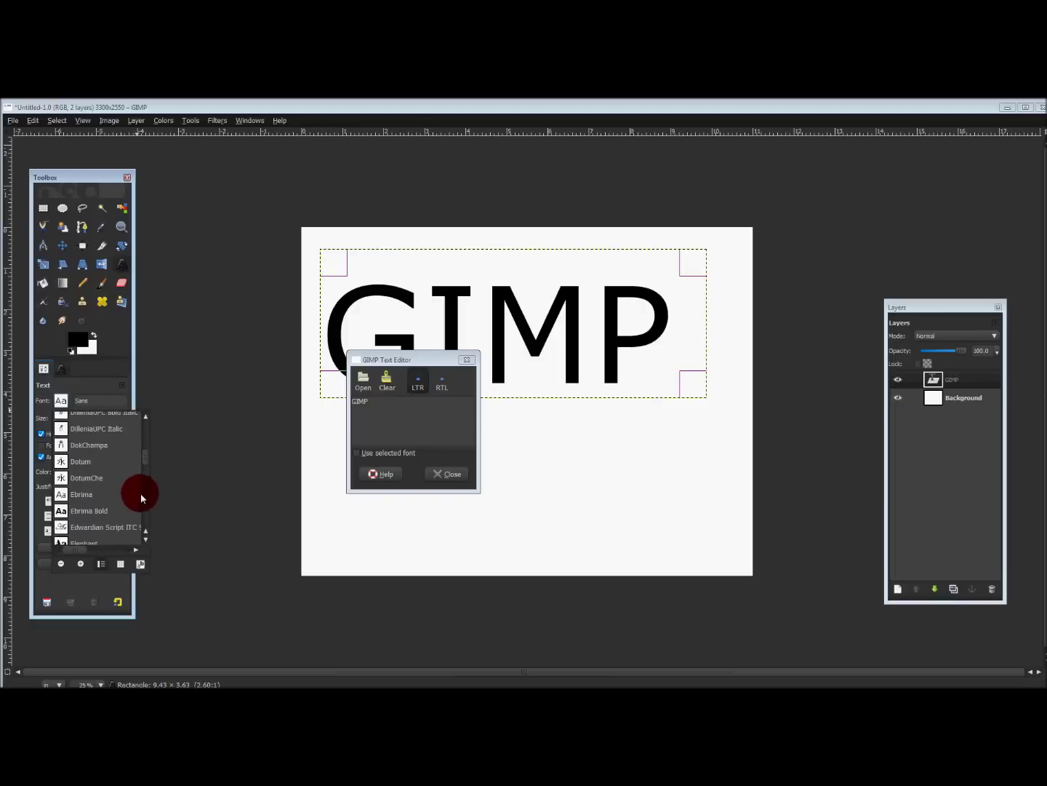
Switch the text to the Elephant font and reduce its size to 366 px.
click(87, 540)
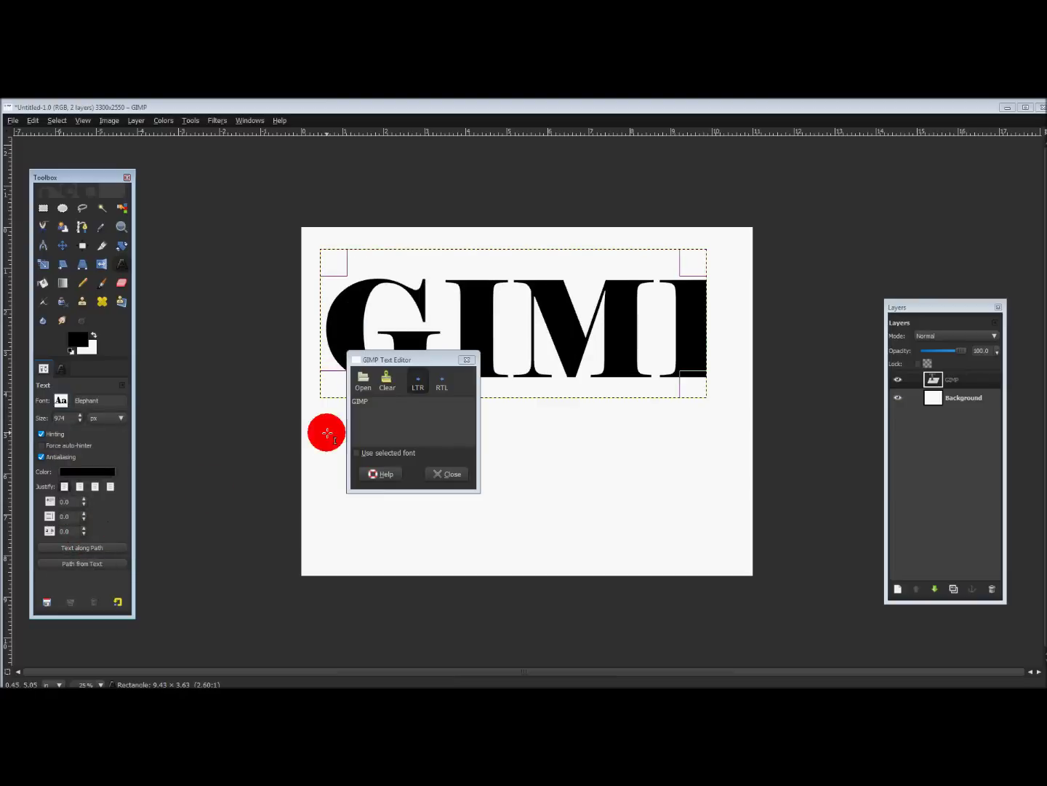
drag(604, 379, 658, 385)
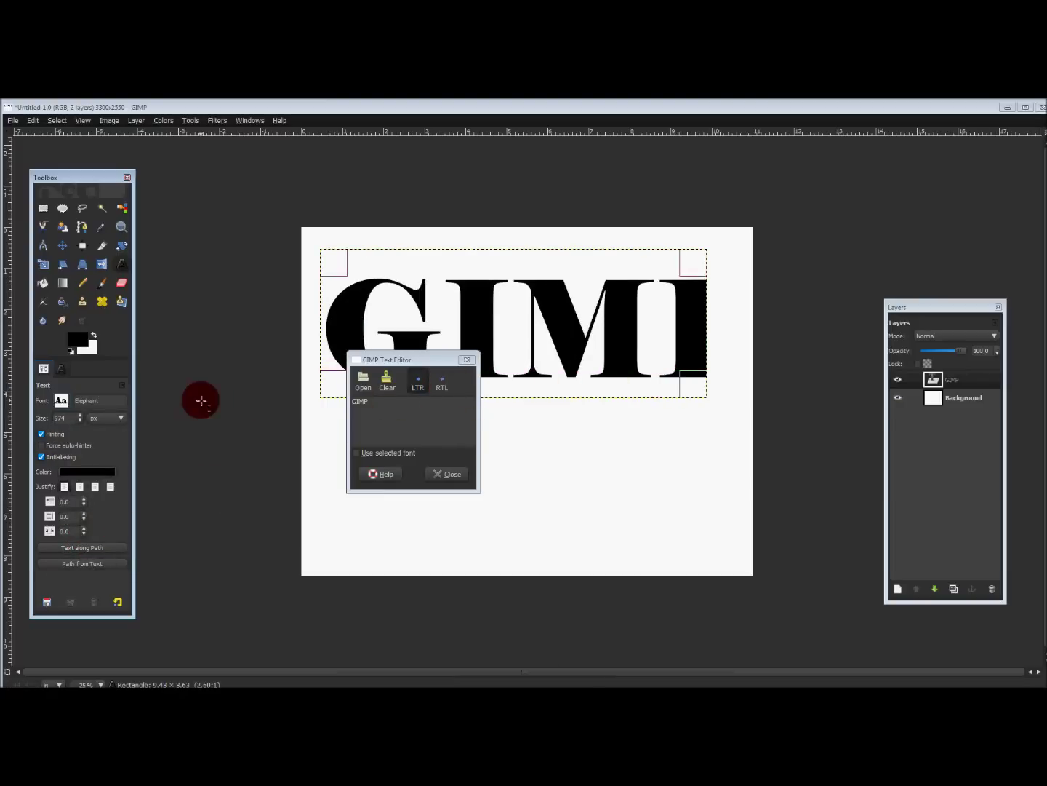
drag(80, 422, 80, 422)
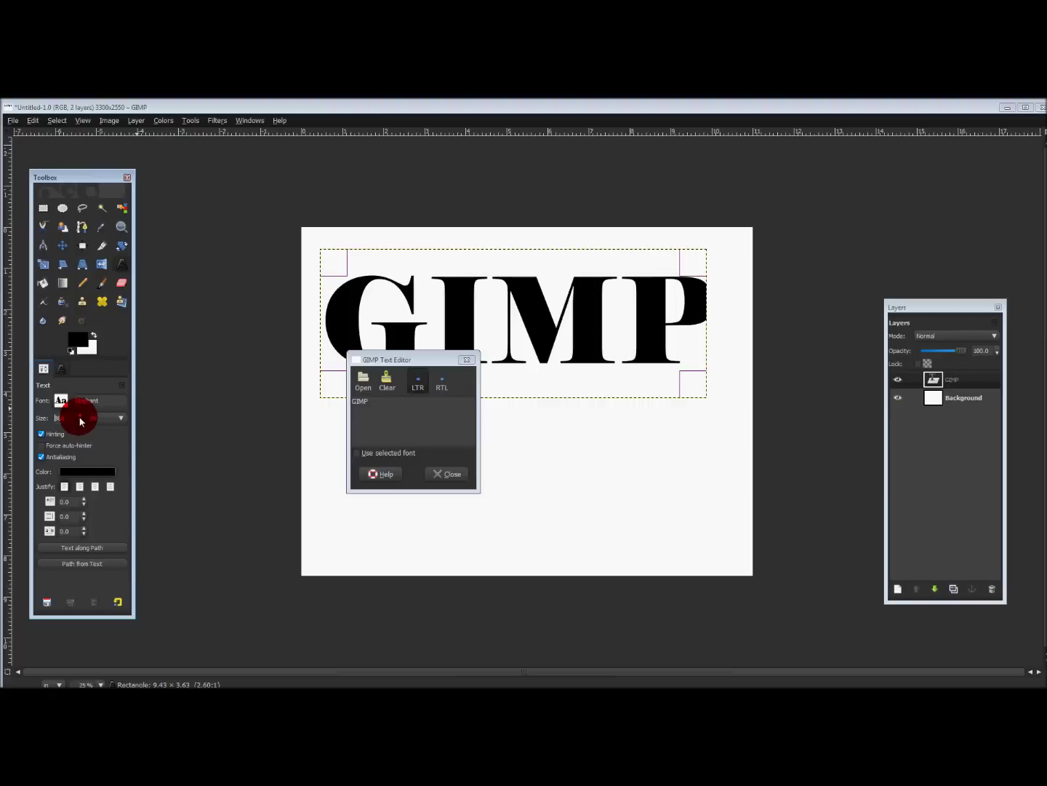
drag(80, 422, 80, 422)
Enlarge the text box around the Elephant-font GIMP word and close the text editor.
click(544, 295)
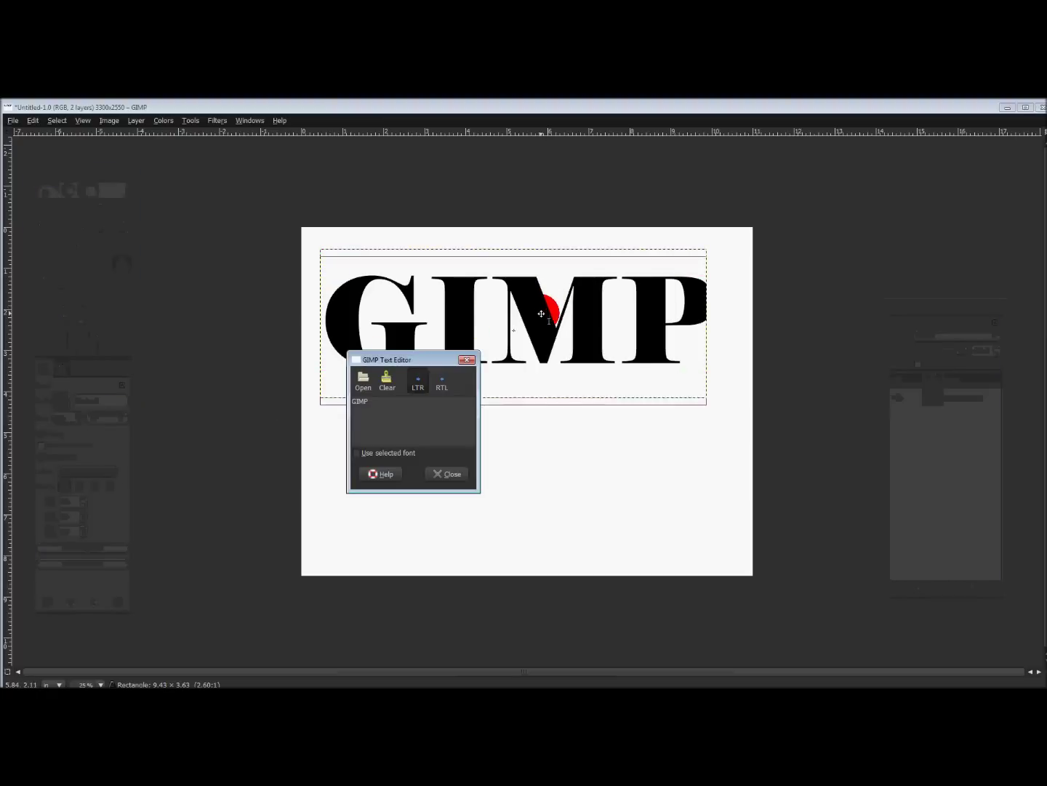
drag(542, 305, 554, 370)
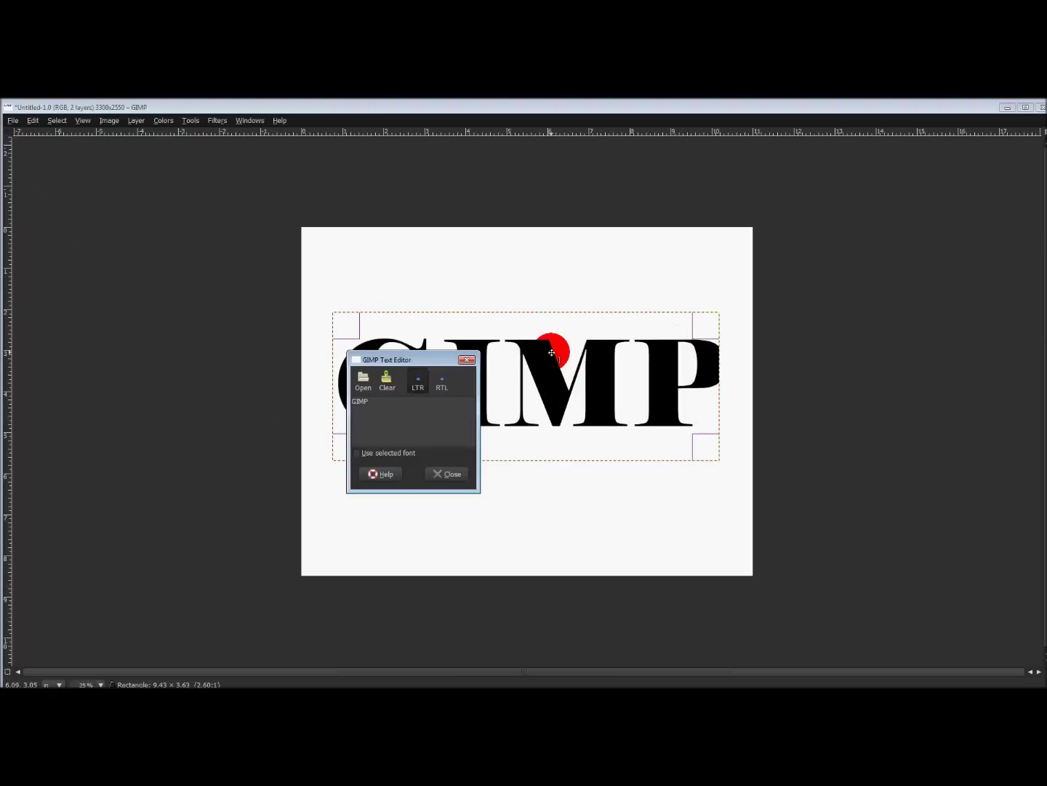
drag(729, 448, 631, 440)
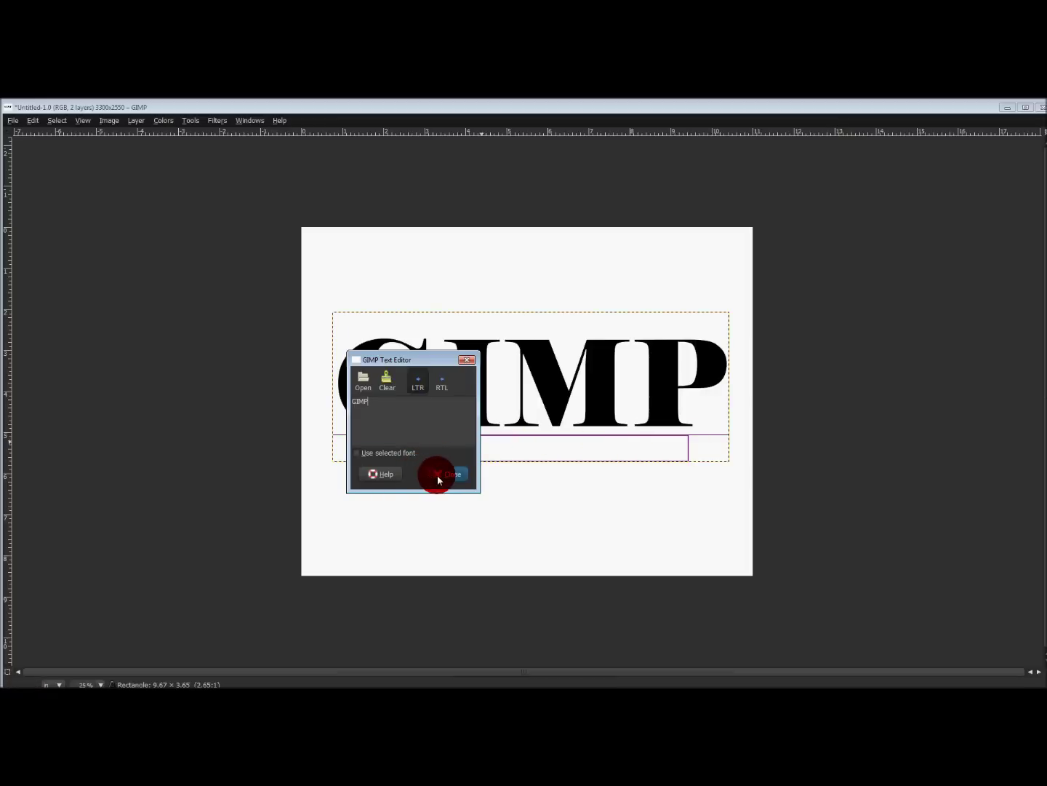
click(440, 473)
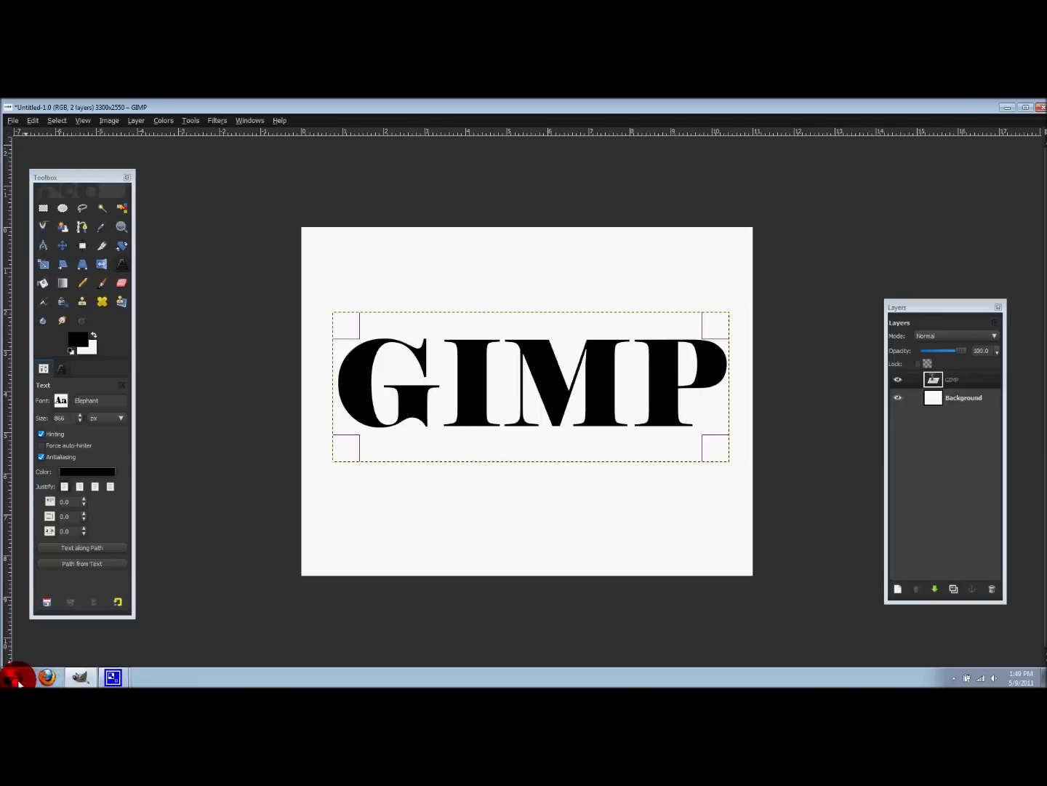
Drag thailand_poster_waterfall.jpg from the Desktop folder onto the GIMP canvas.
click(14, 678)
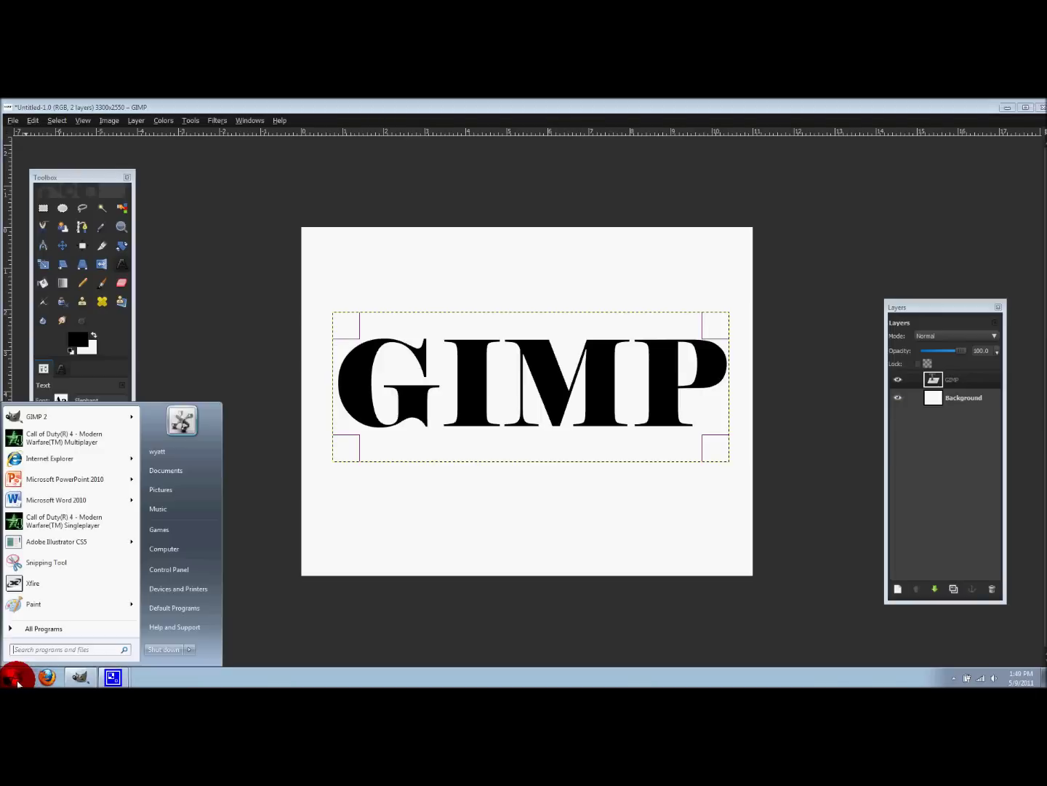
click(190, 471)
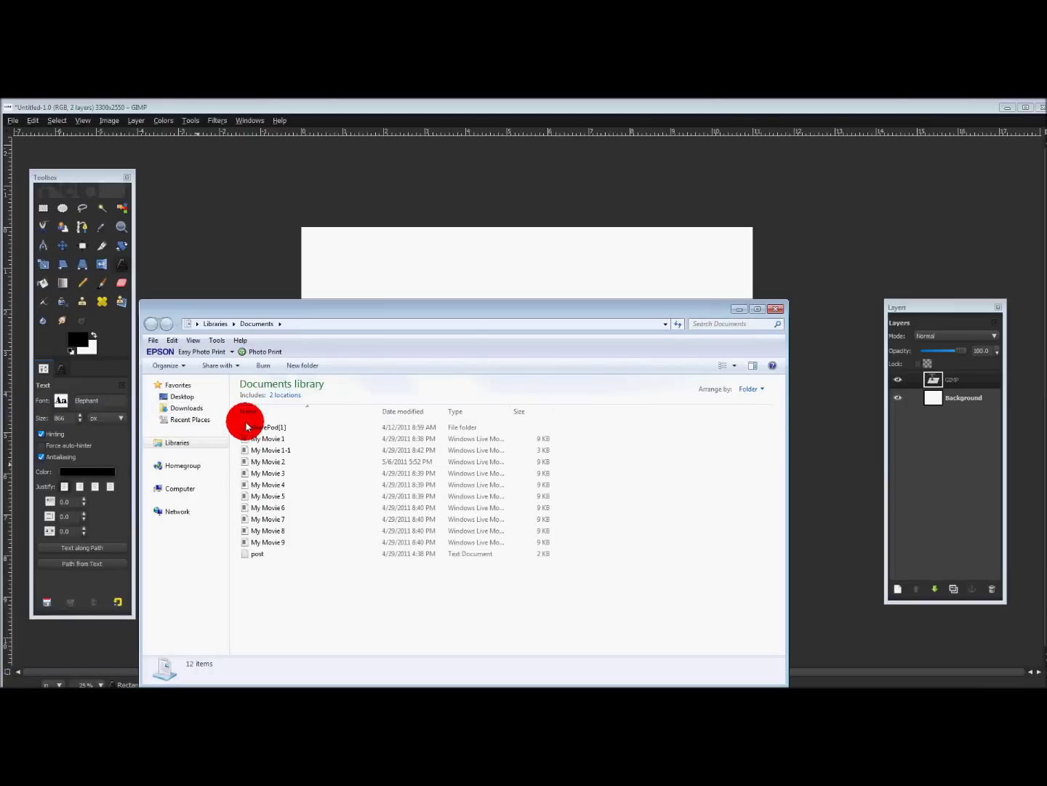
mouse_move(188, 442)
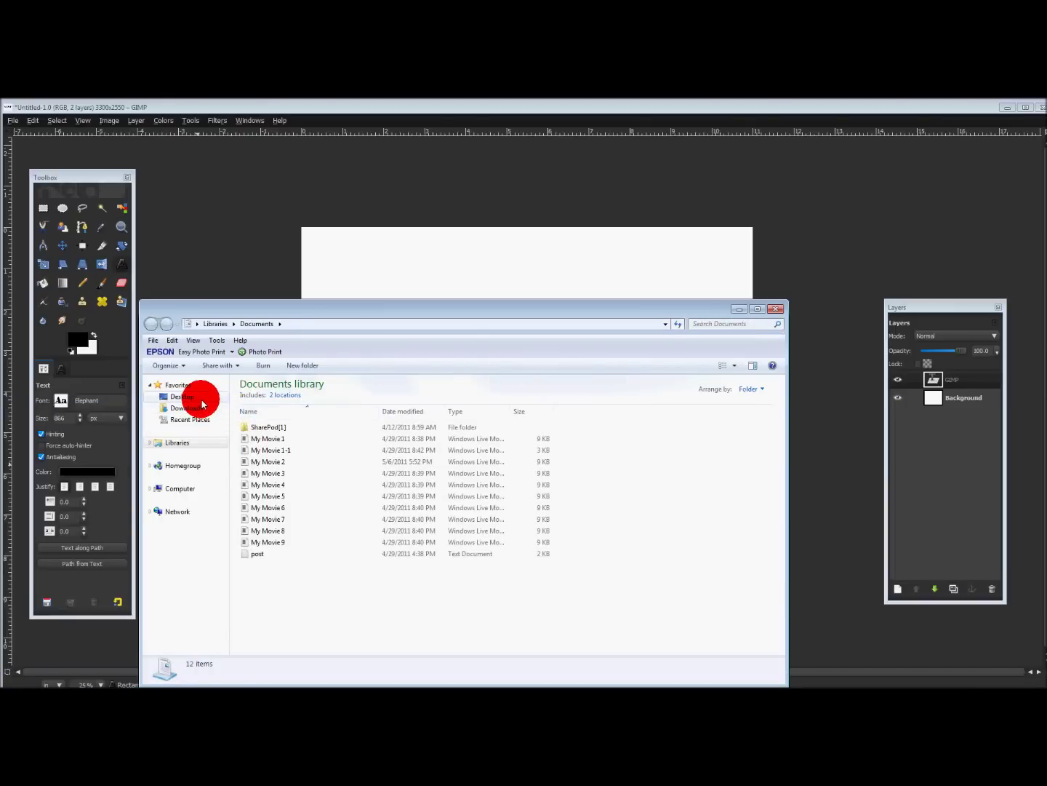
click(181, 396)
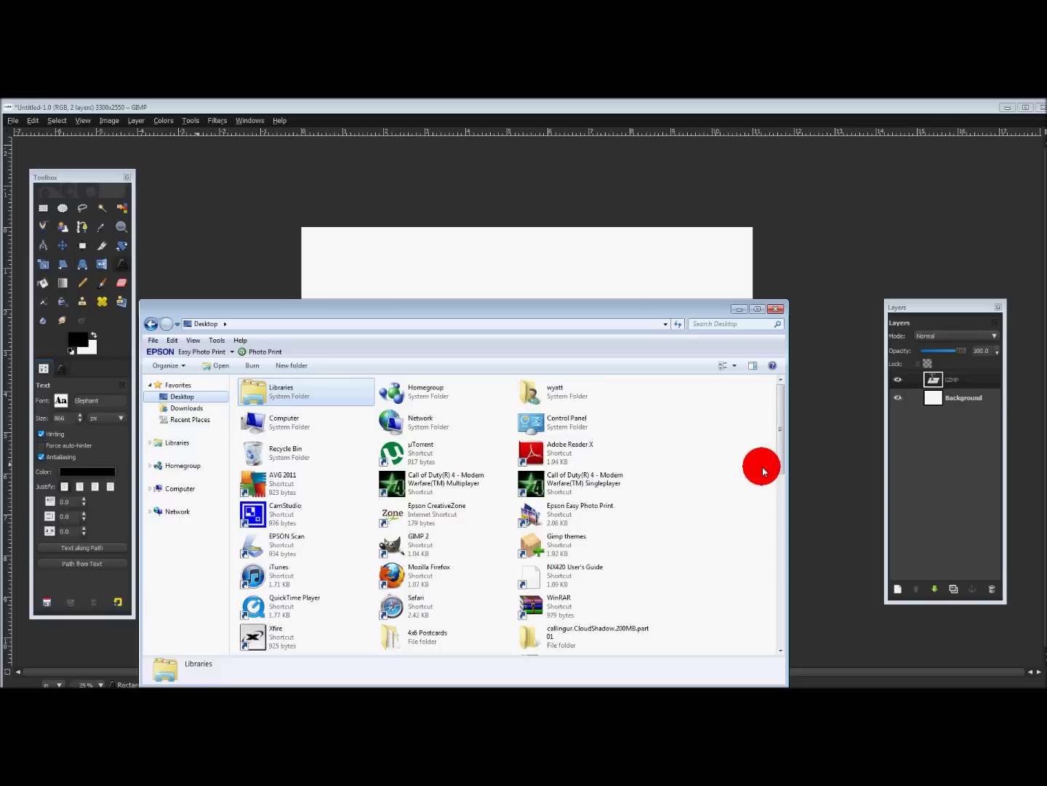
drag(777, 456, 777, 612)
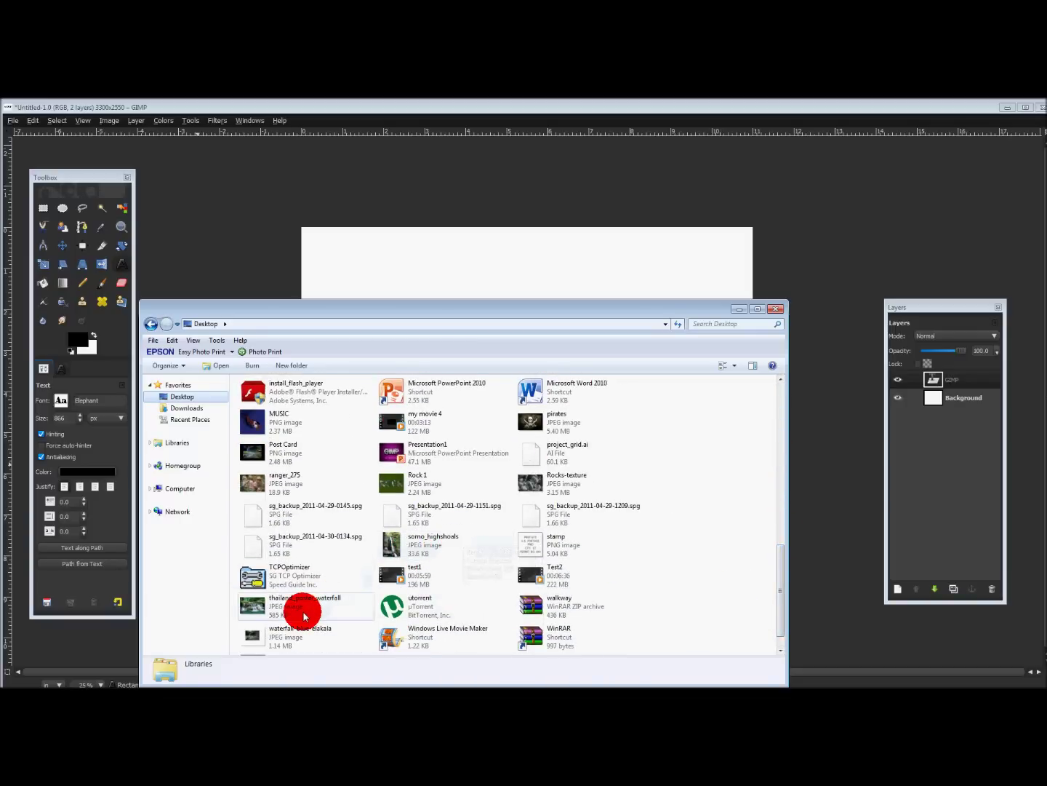
mouse_move(305, 615)
mouse_down()
mouse_move(867, 529)
mouse_move(928, 513)
mouse_move(941, 478)
mouse_up()
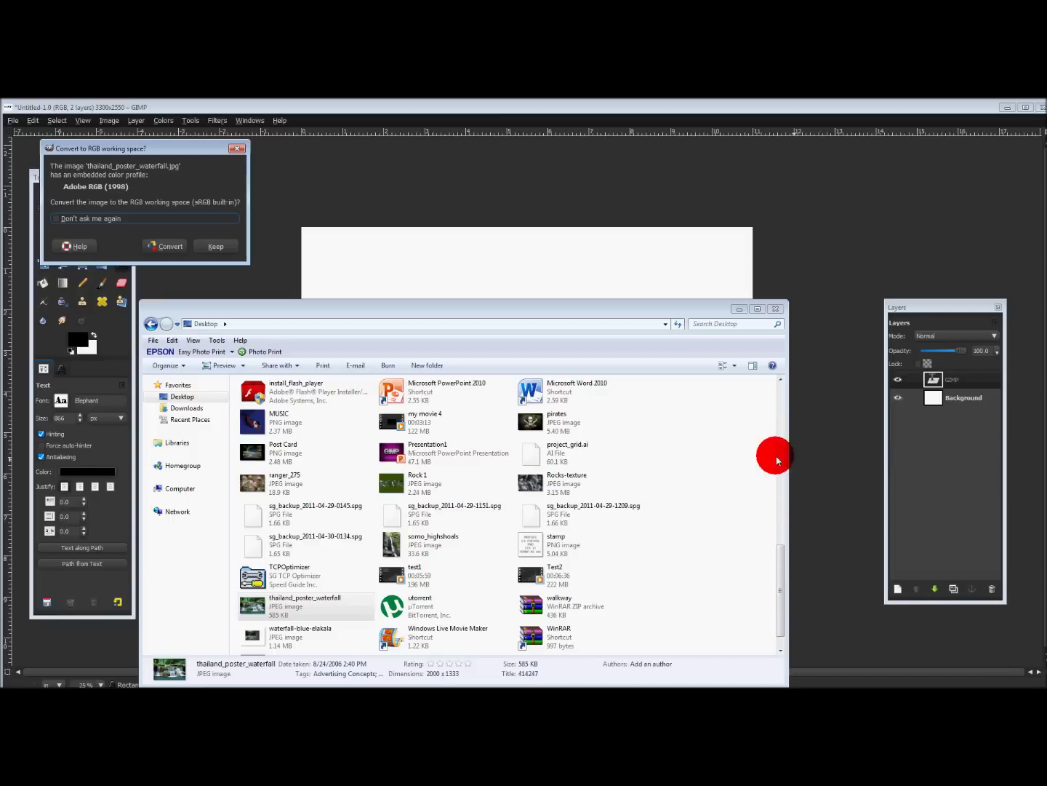
click(160, 245)
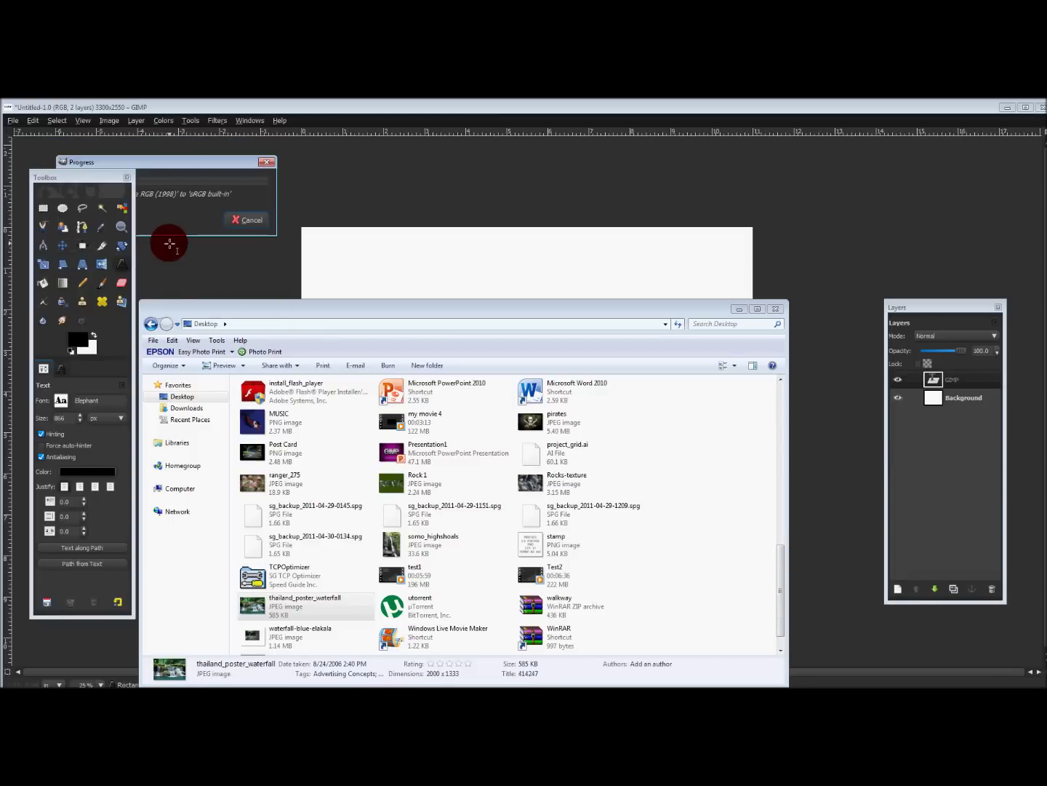
Close the Explorer window and switch to the Alignment tool.
click(775, 308)
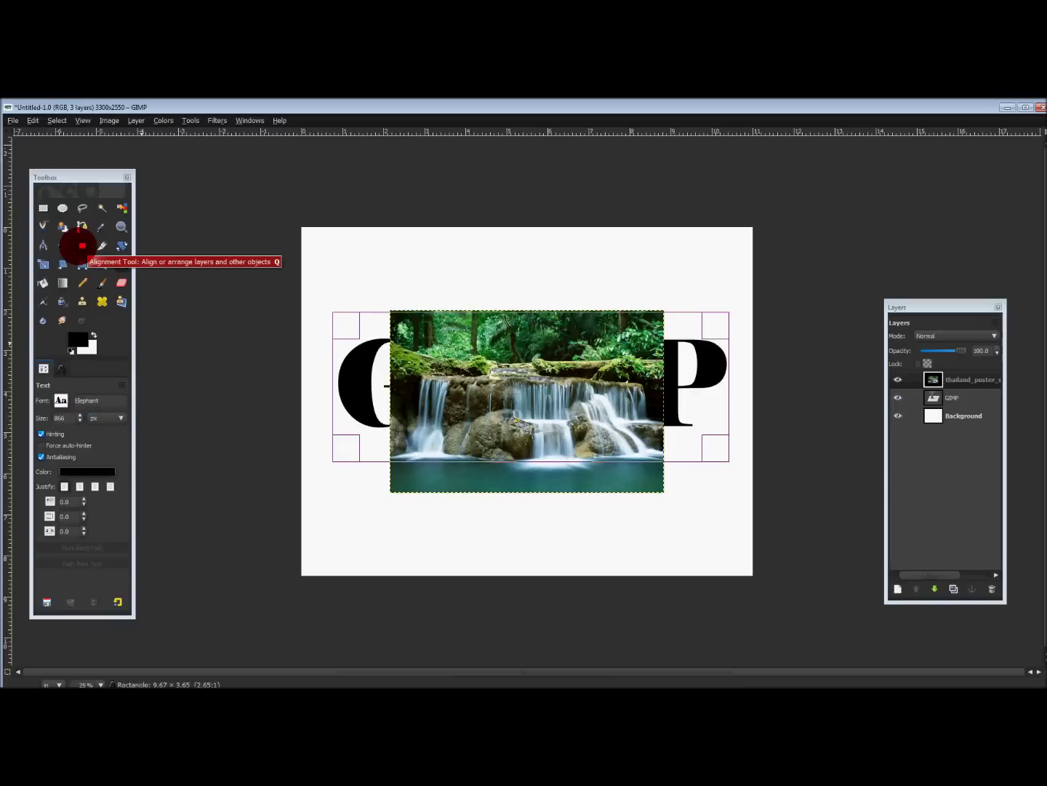
click(82, 246)
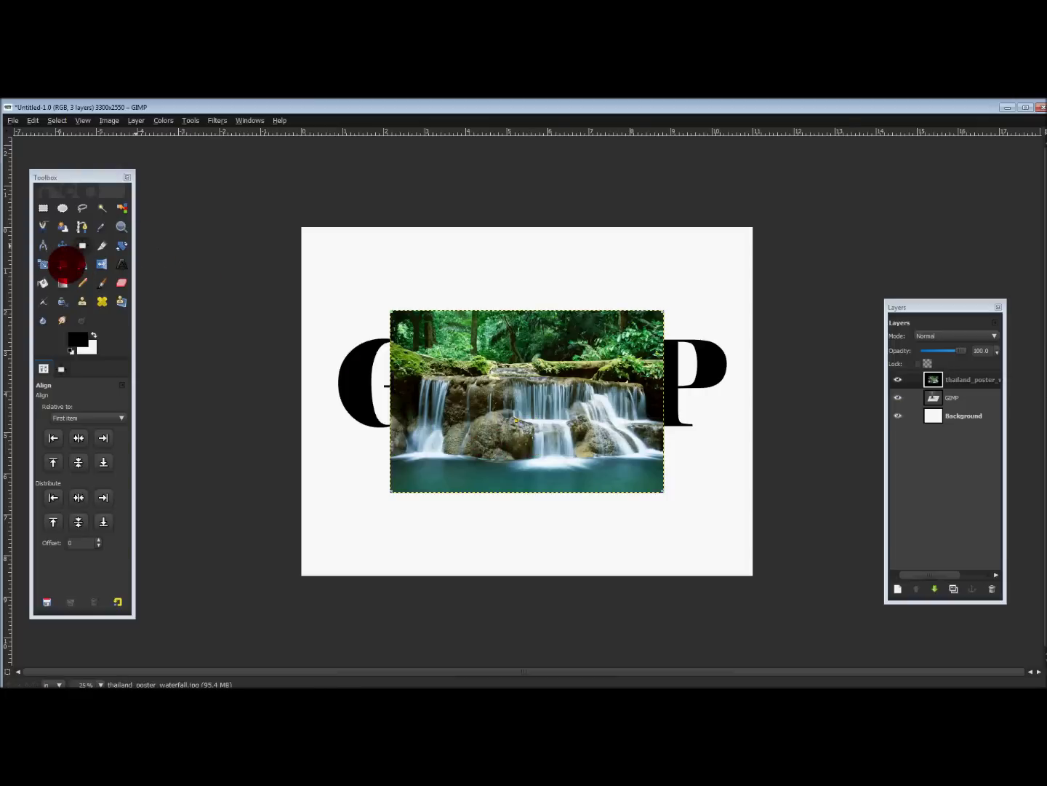
click(62, 264)
Scale the waterfall layer to 11.360 × 8.710 inches, stretching it to every canvas edge.
click(511, 408)
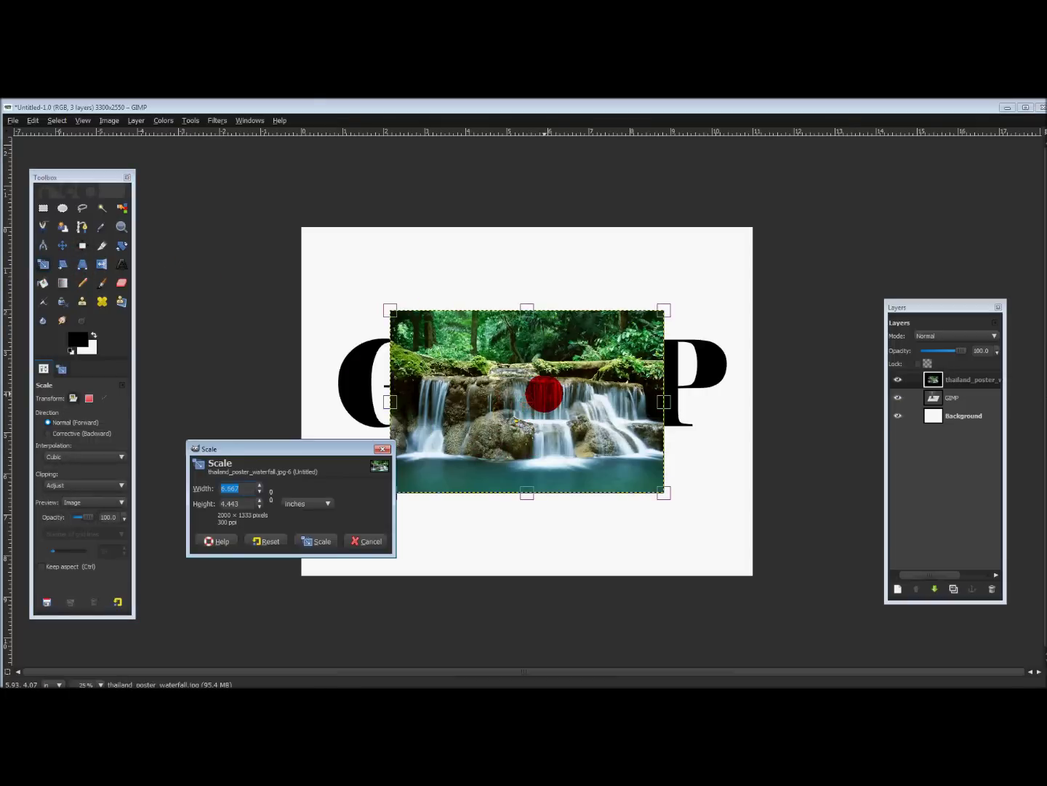
drag(527, 309, 524, 224)
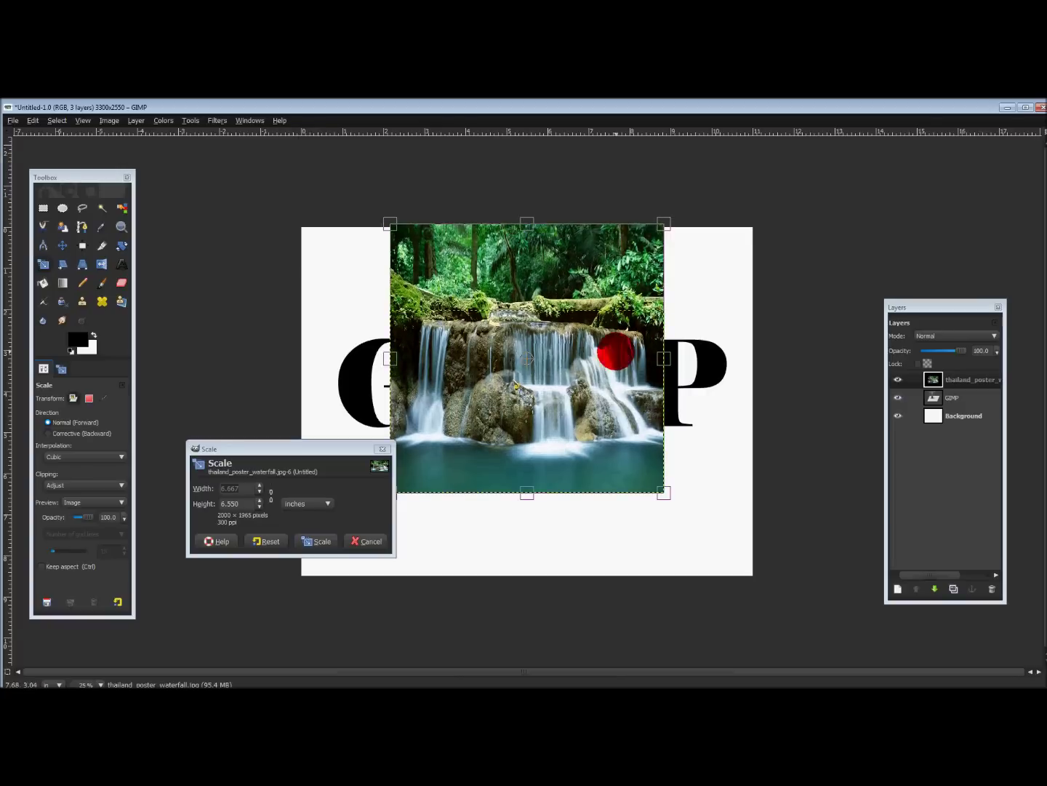
mouse_move(664, 357)
mouse_down()
mouse_move(769, 376)
mouse_move(760, 376)
mouse_up()
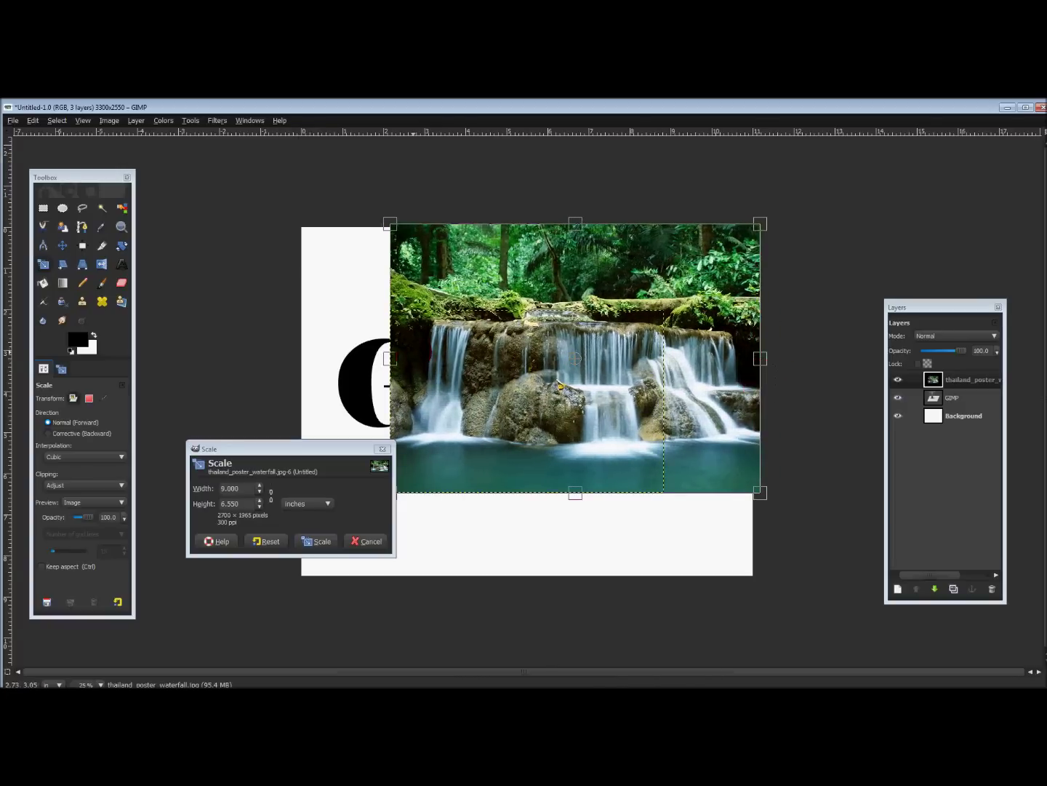
drag(323, 355, 290, 356)
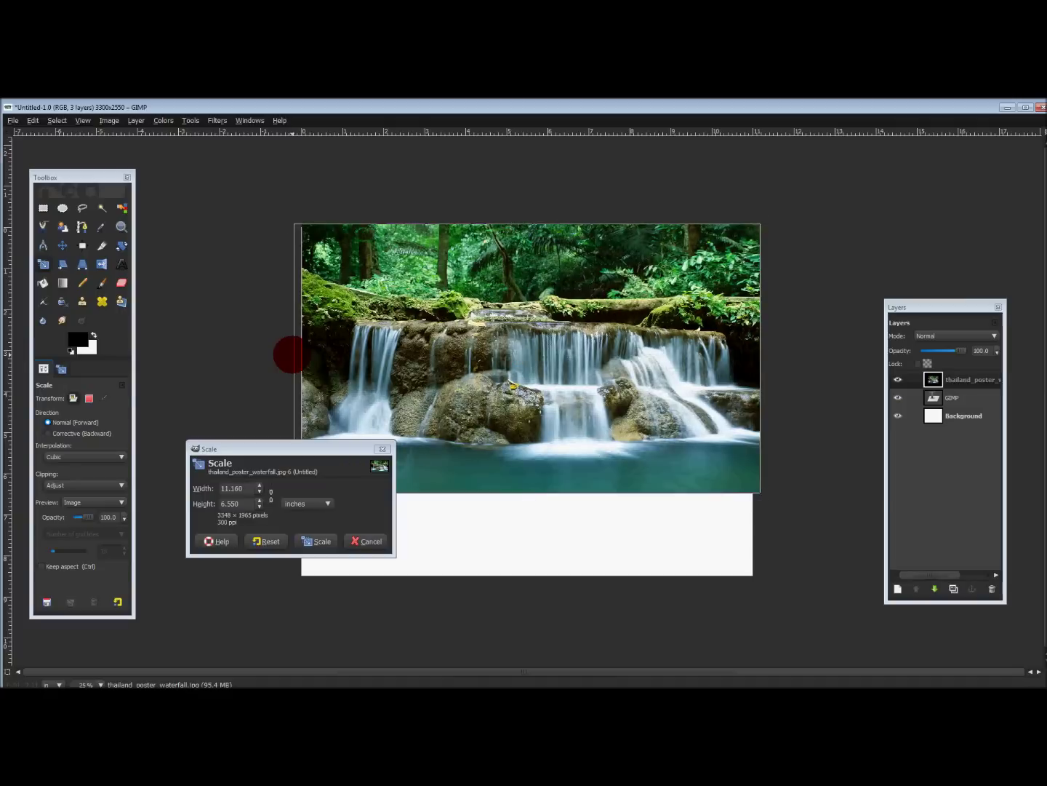
drag(520, 493, 521, 580)
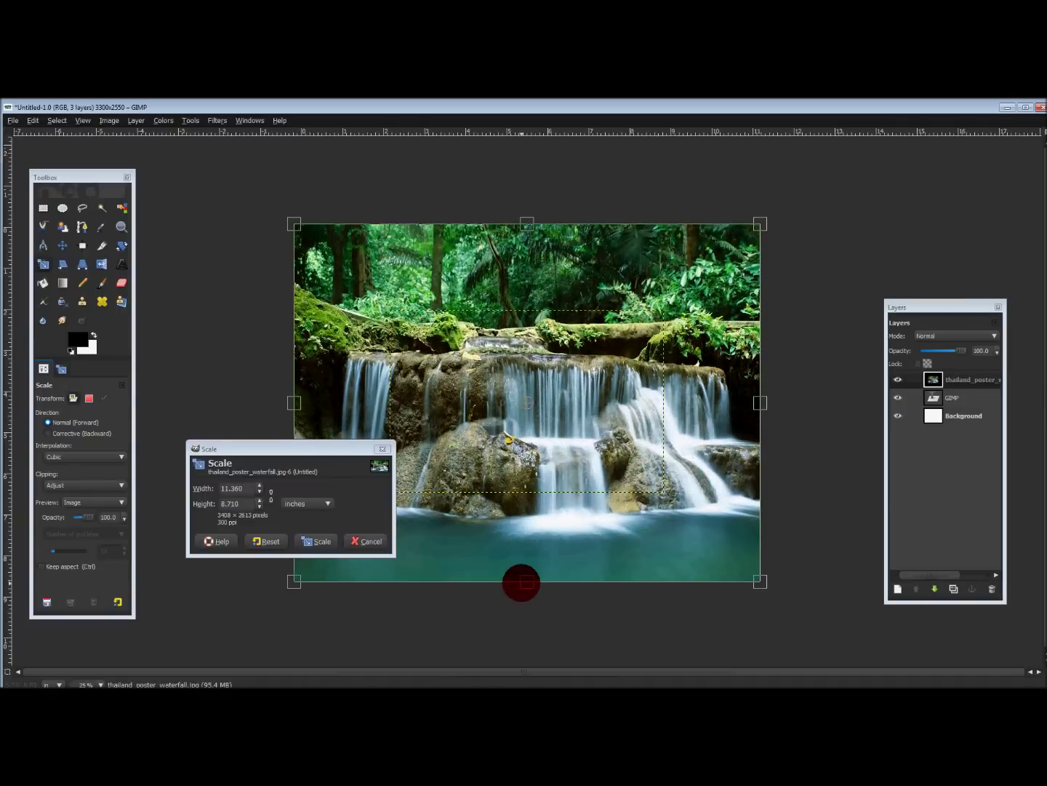
click(332, 538)
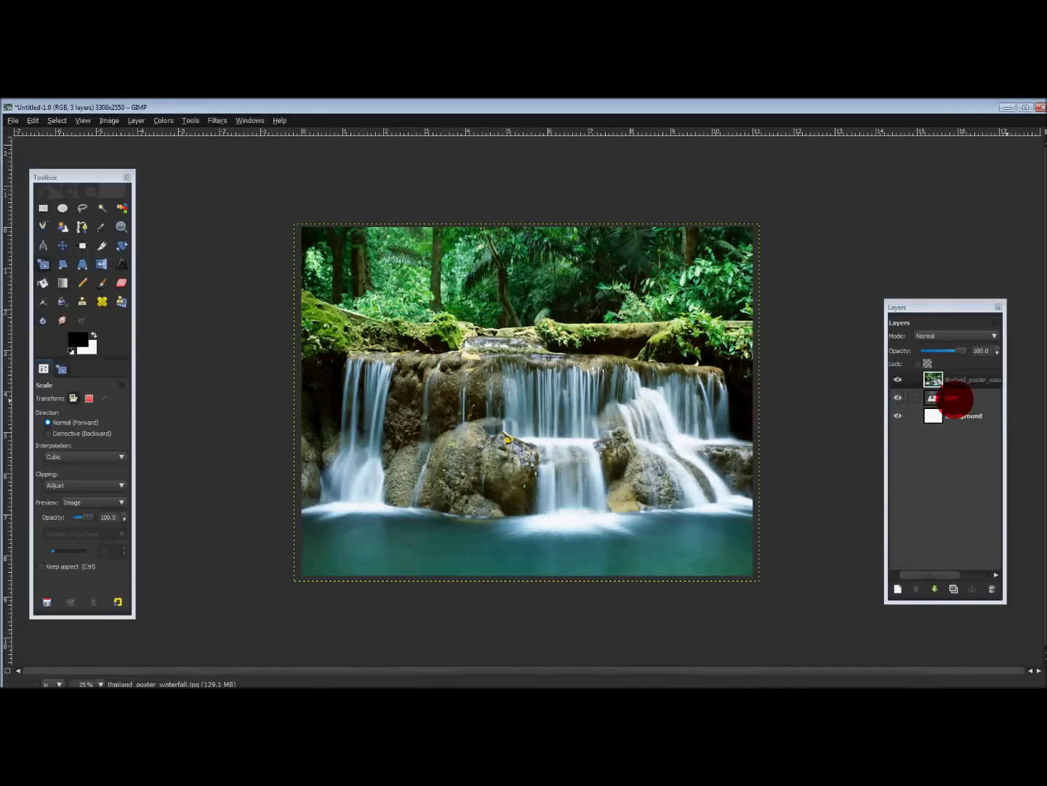
Use Alpha to Selection on the GIMP text layer to select the letter shapes.
click(955, 399)
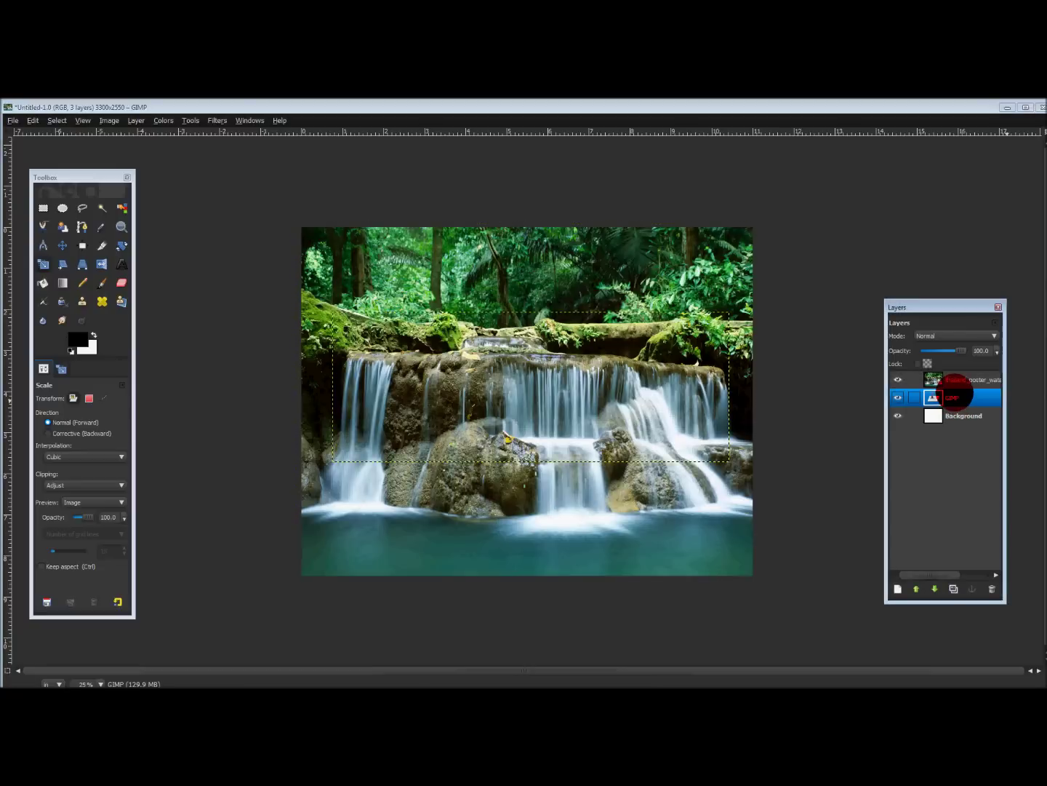
right_click(956, 397)
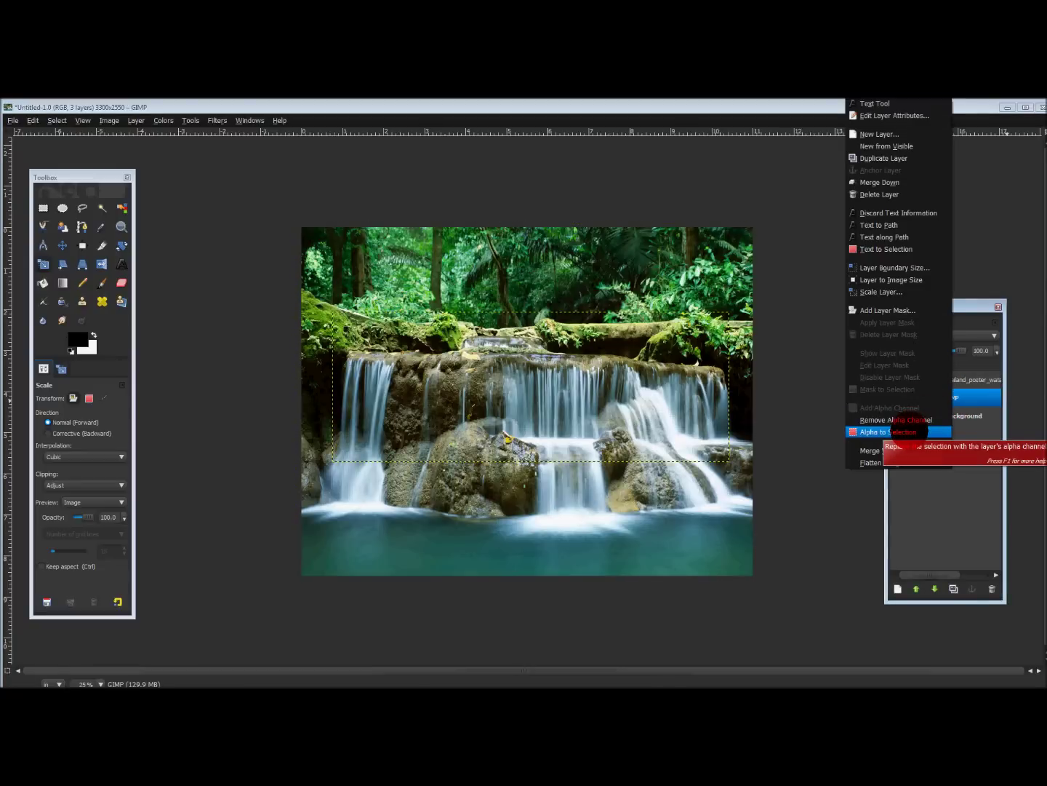
click(904, 431)
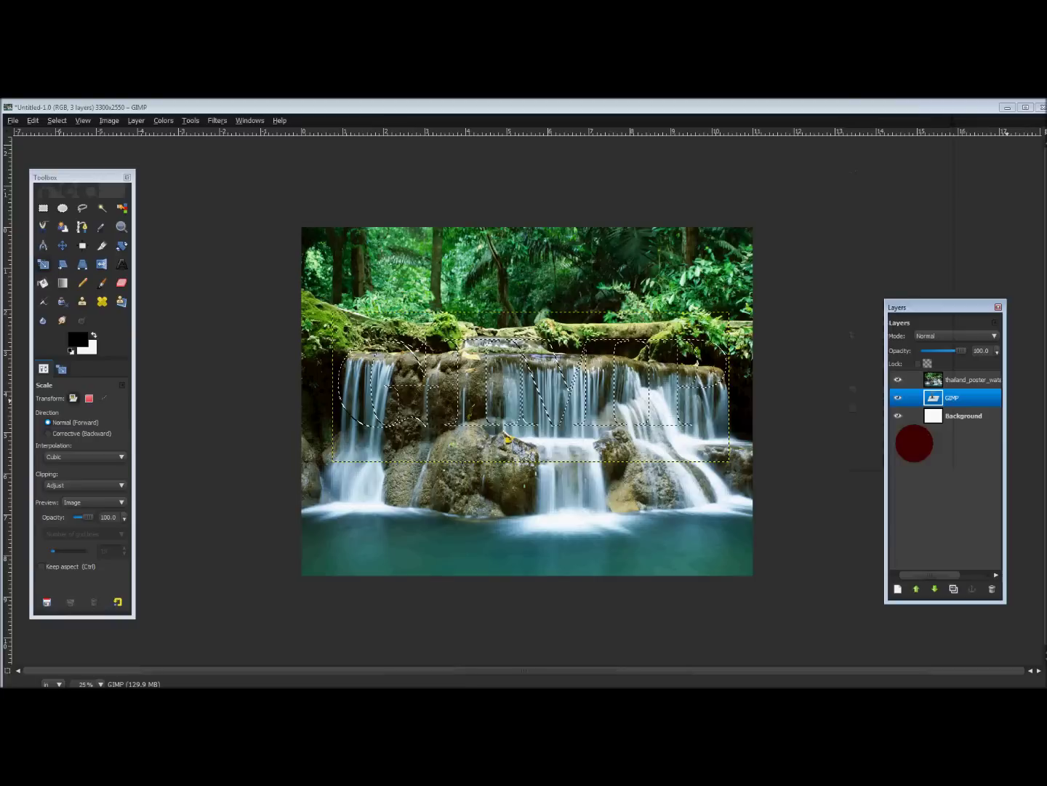
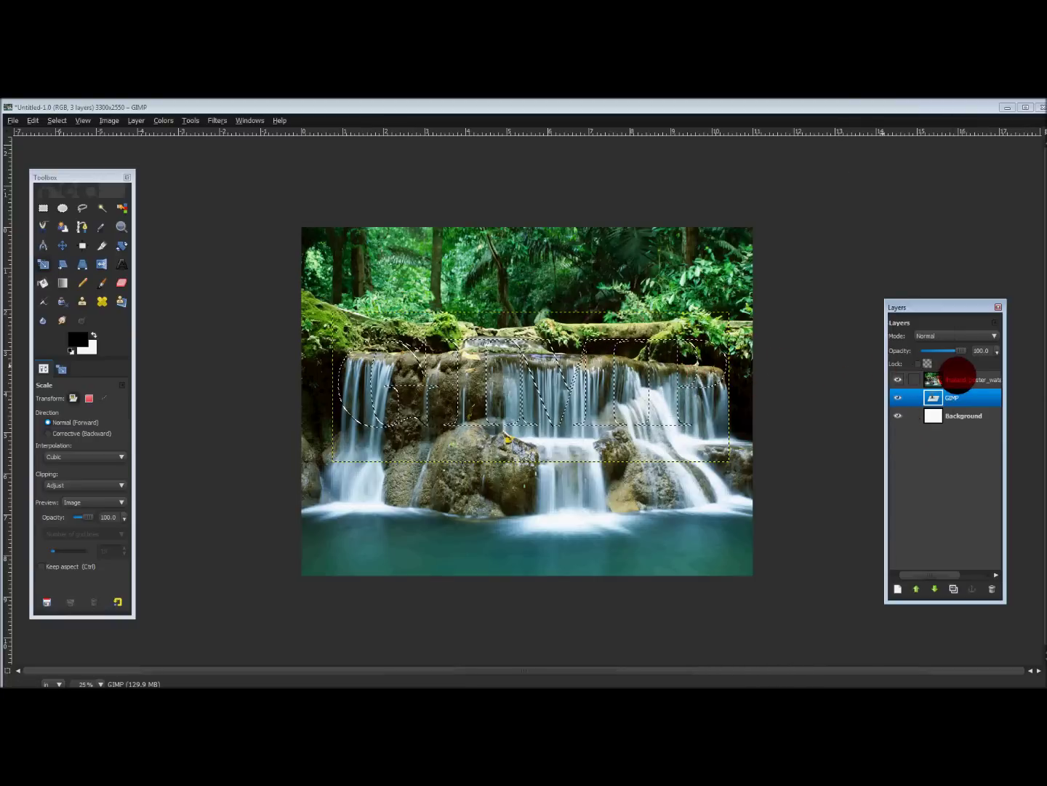
Select the thailand_poster_waterfall layer and drag it slightly downward with the Move tool.
click(958, 379)
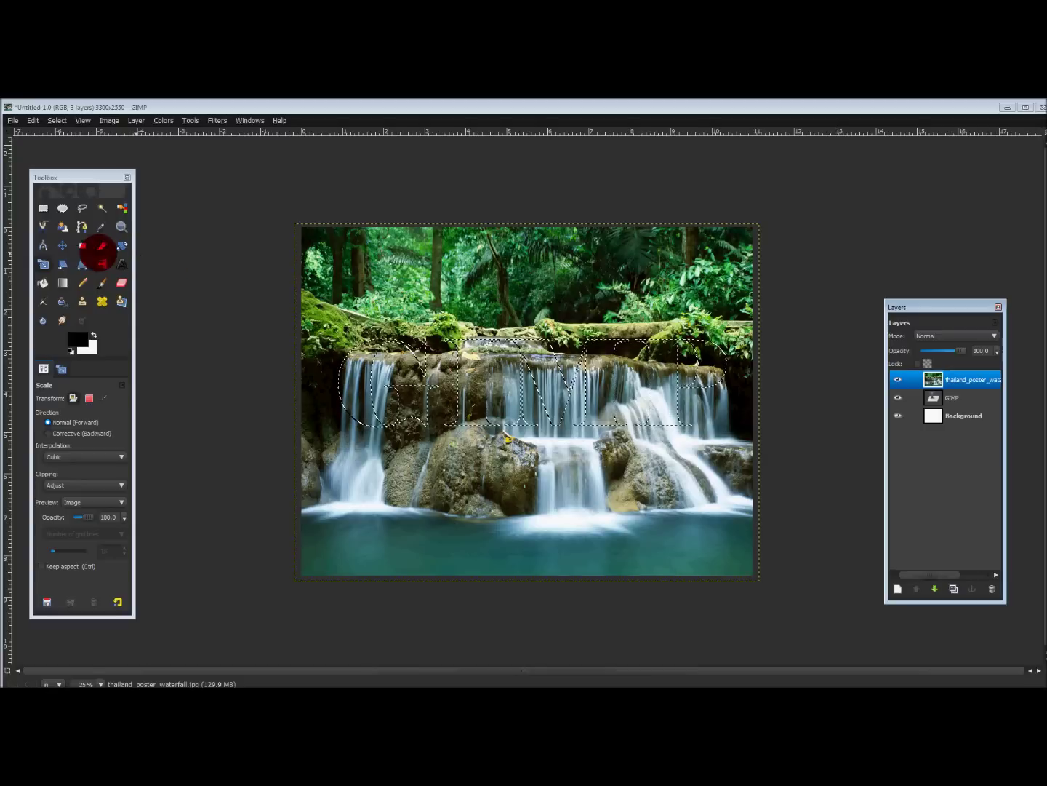
click(62, 245)
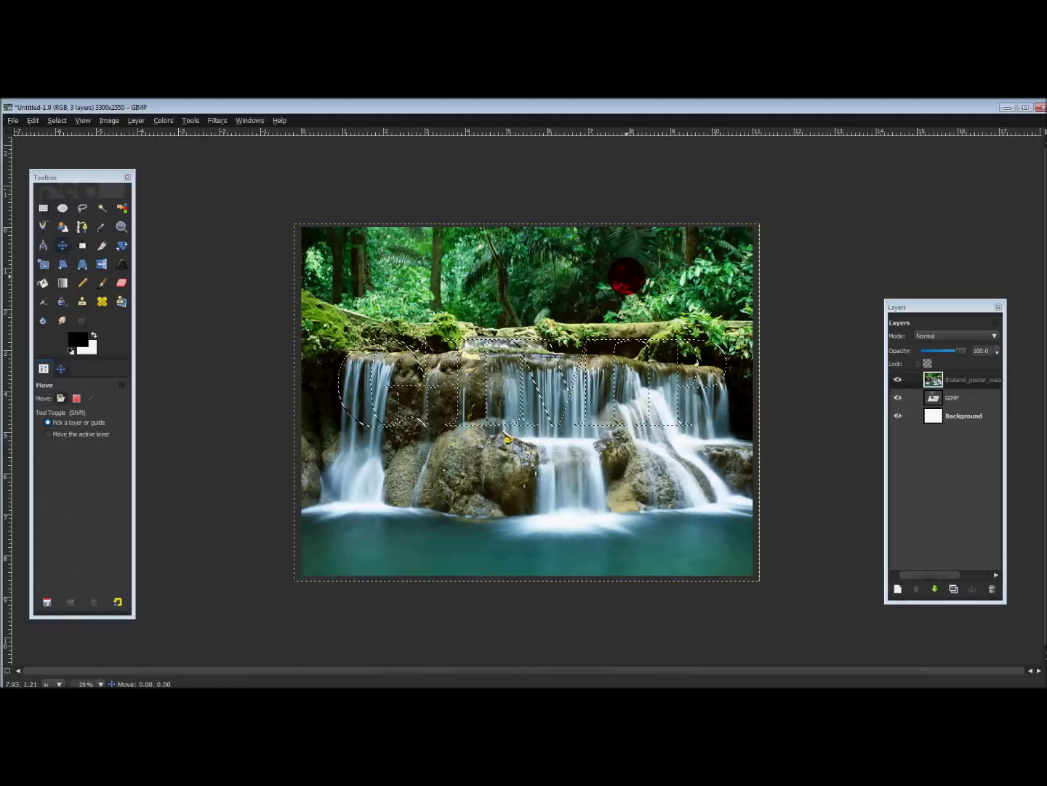
drag(627, 276, 627, 281)
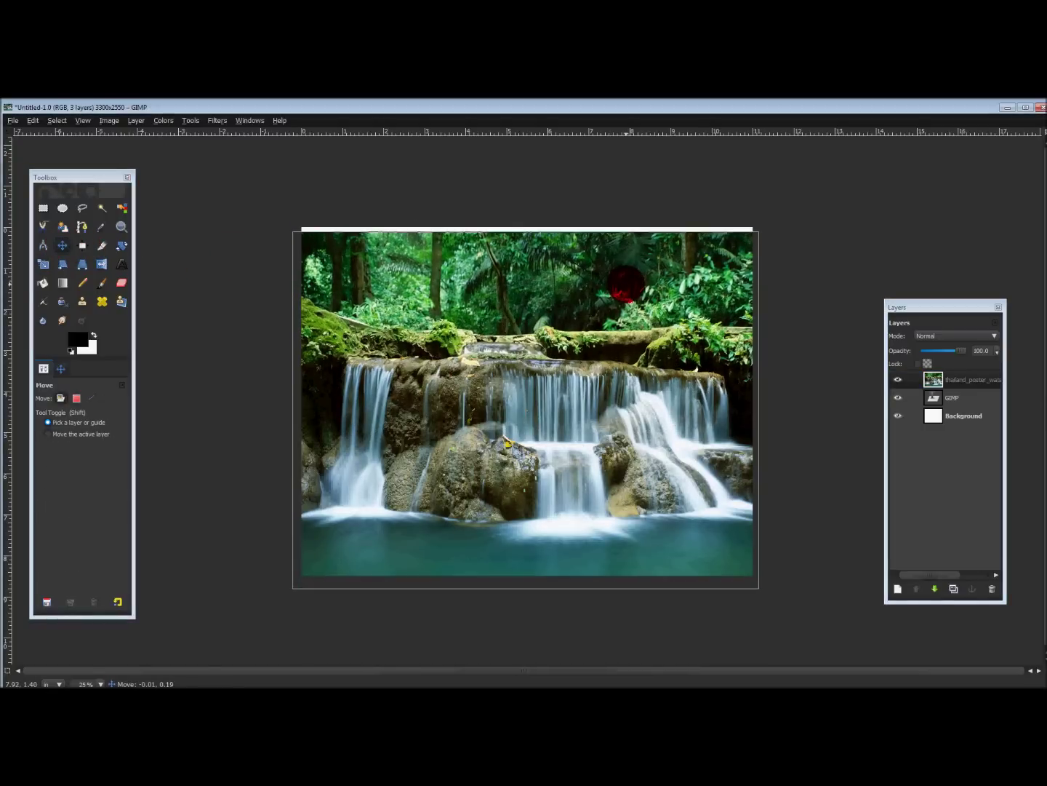
drag(627, 281, 627, 286)
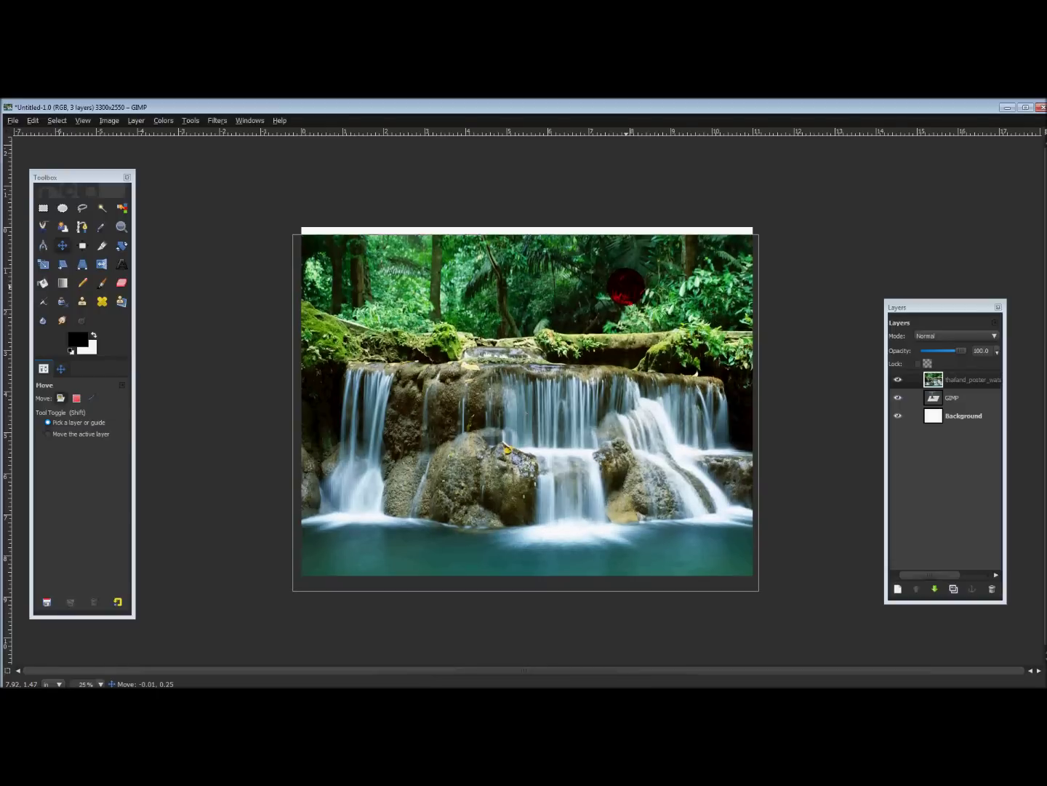
drag(627, 286, 627, 289)
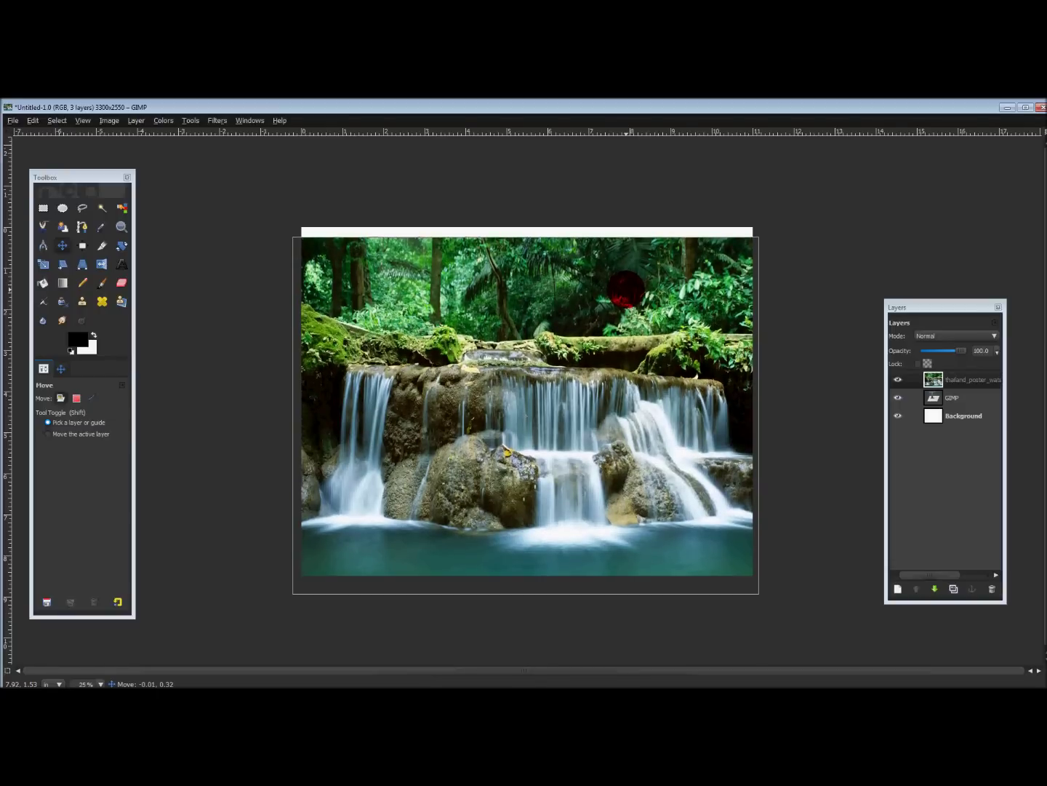
mouse_move(627, 288)
mouse_down()
mouse_move(627, 298)
mouse_move(631, 290)
mouse_up()
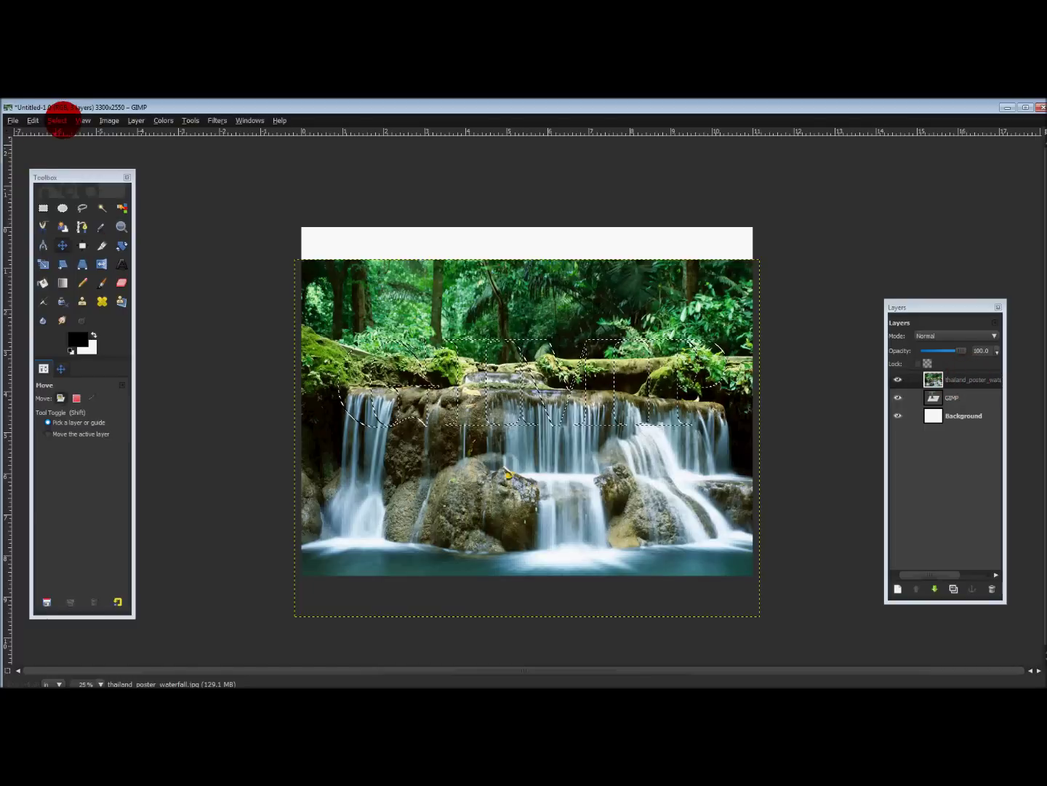
Invert the letter selection, cut the photo outside the letters, and deselect everything.
click(57, 120)
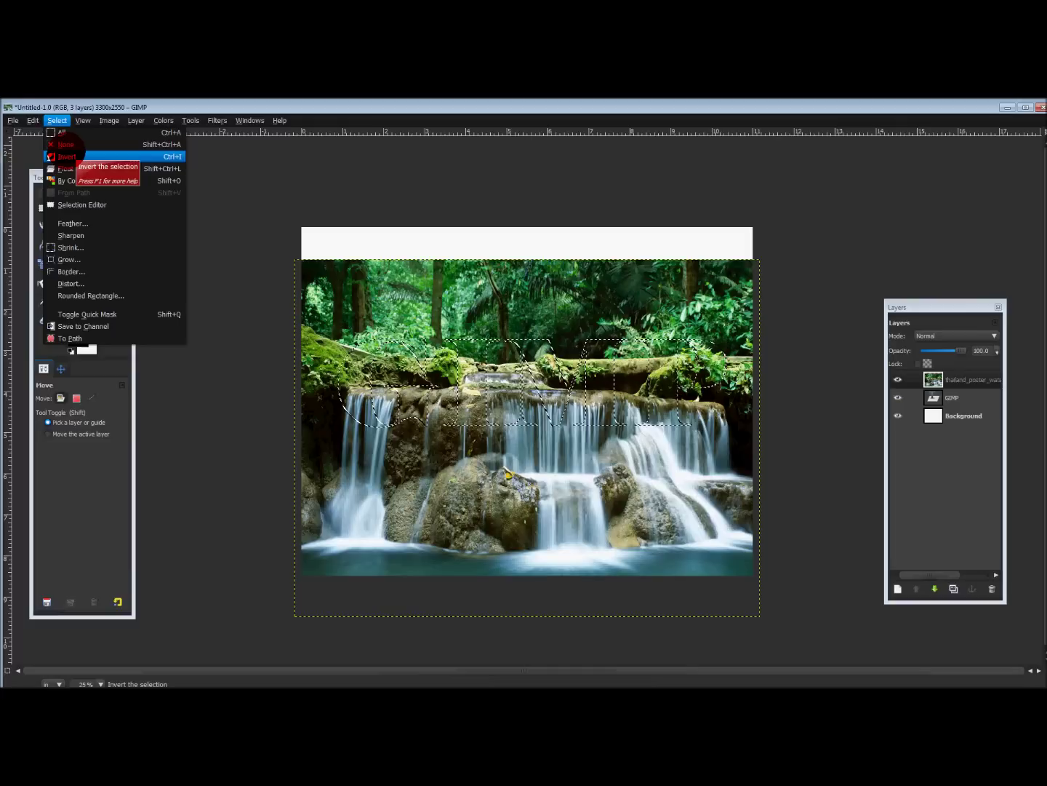
click(68, 155)
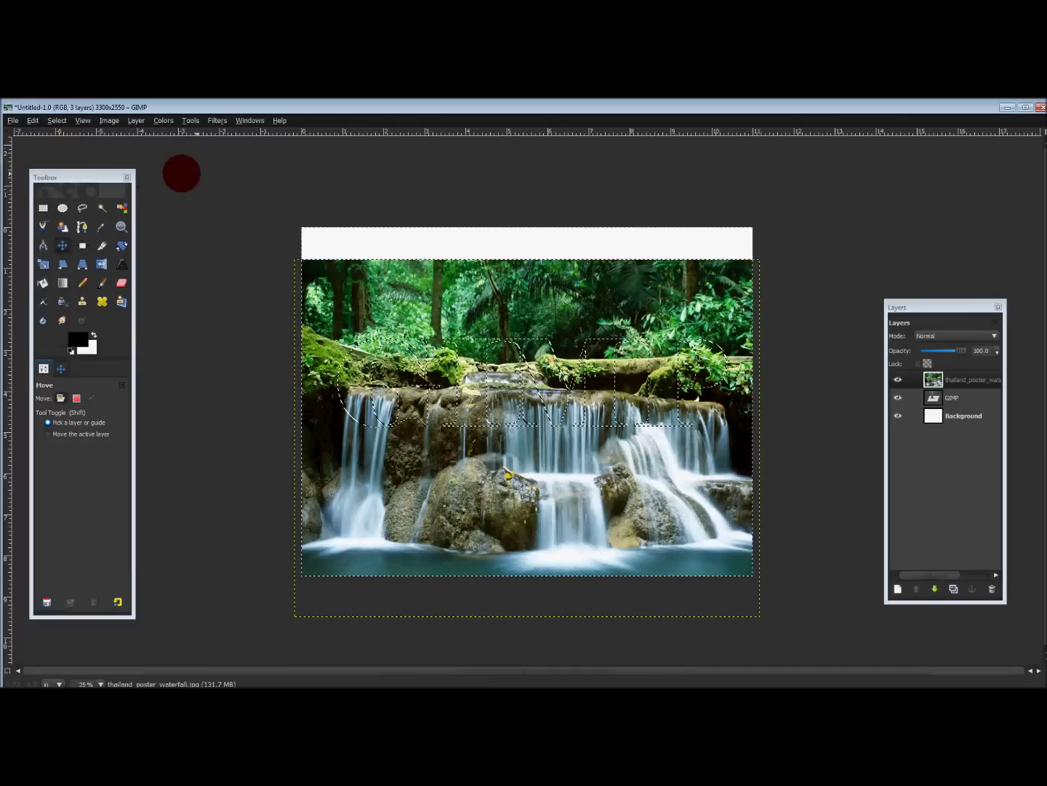
click(33, 120)
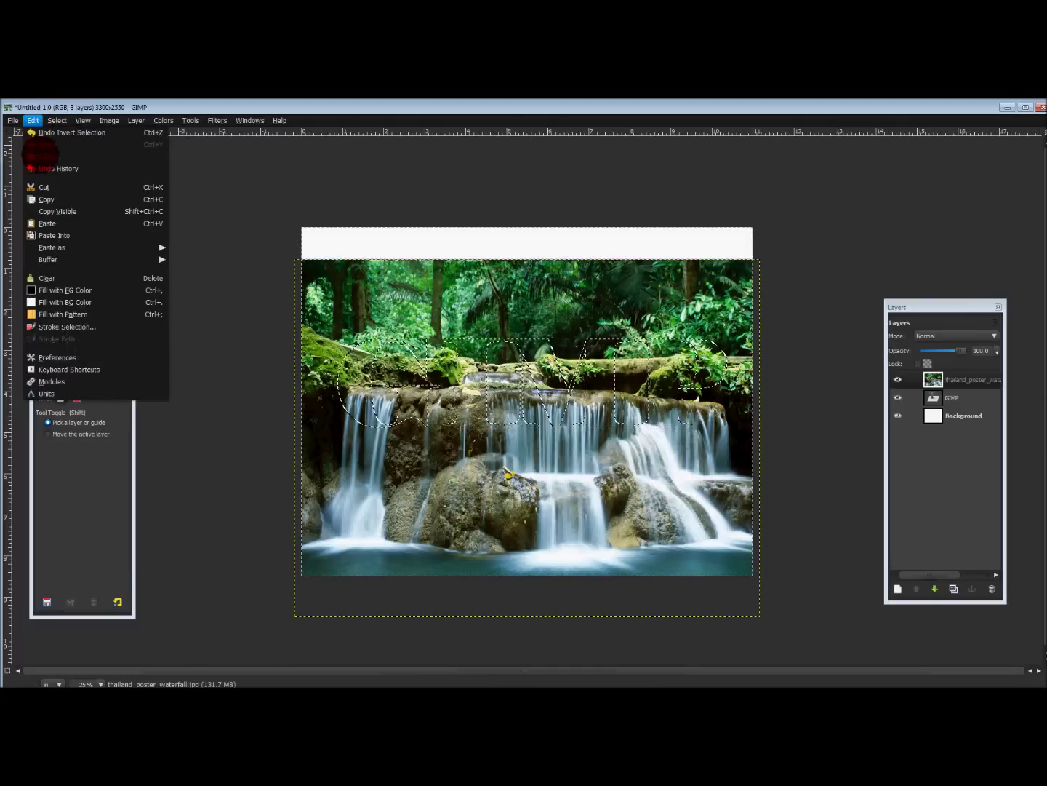
click(45, 187)
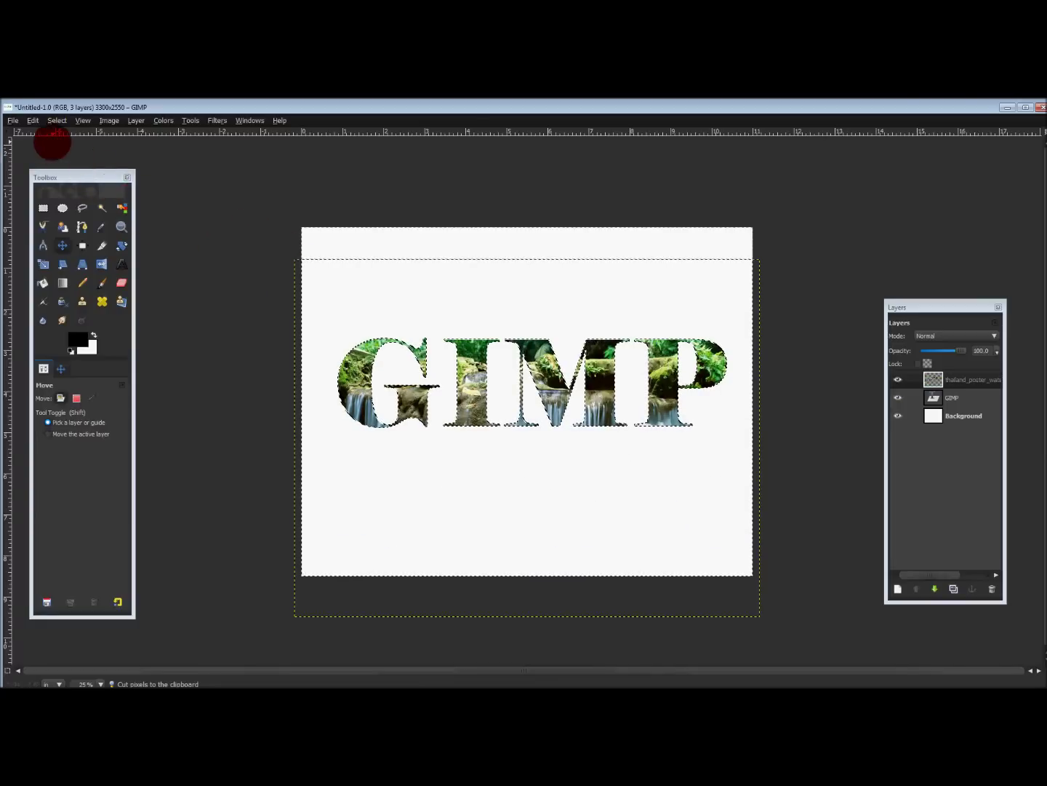
click(54, 120)
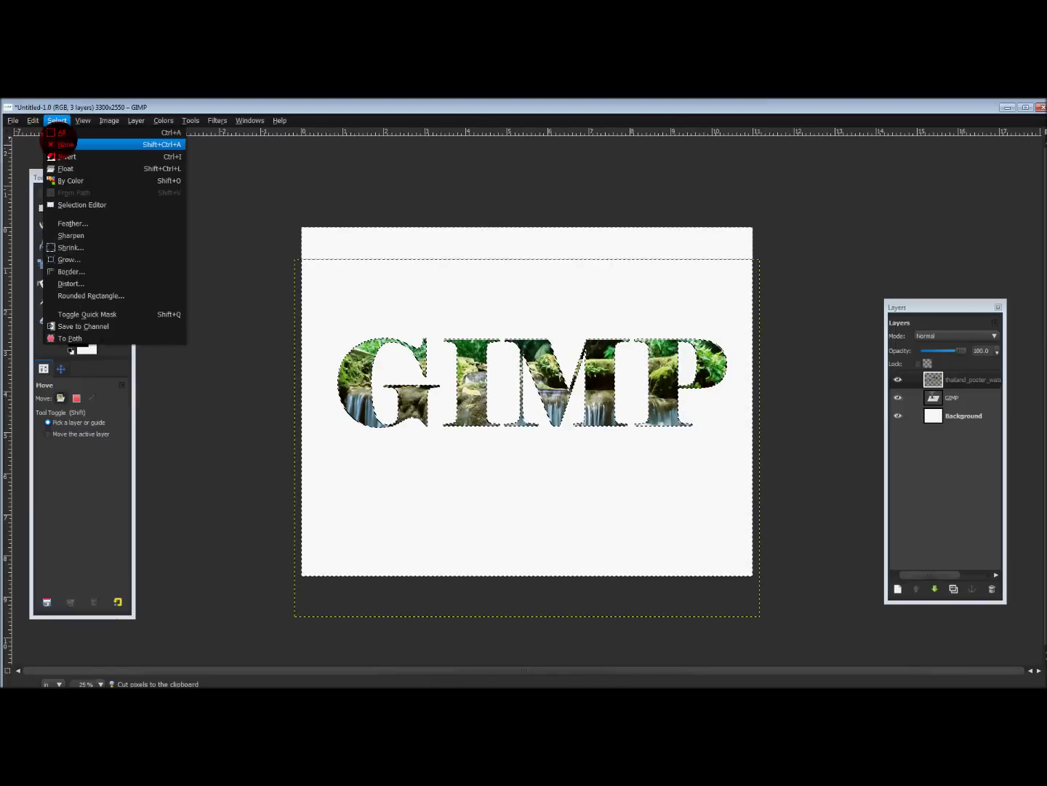
click(51, 154)
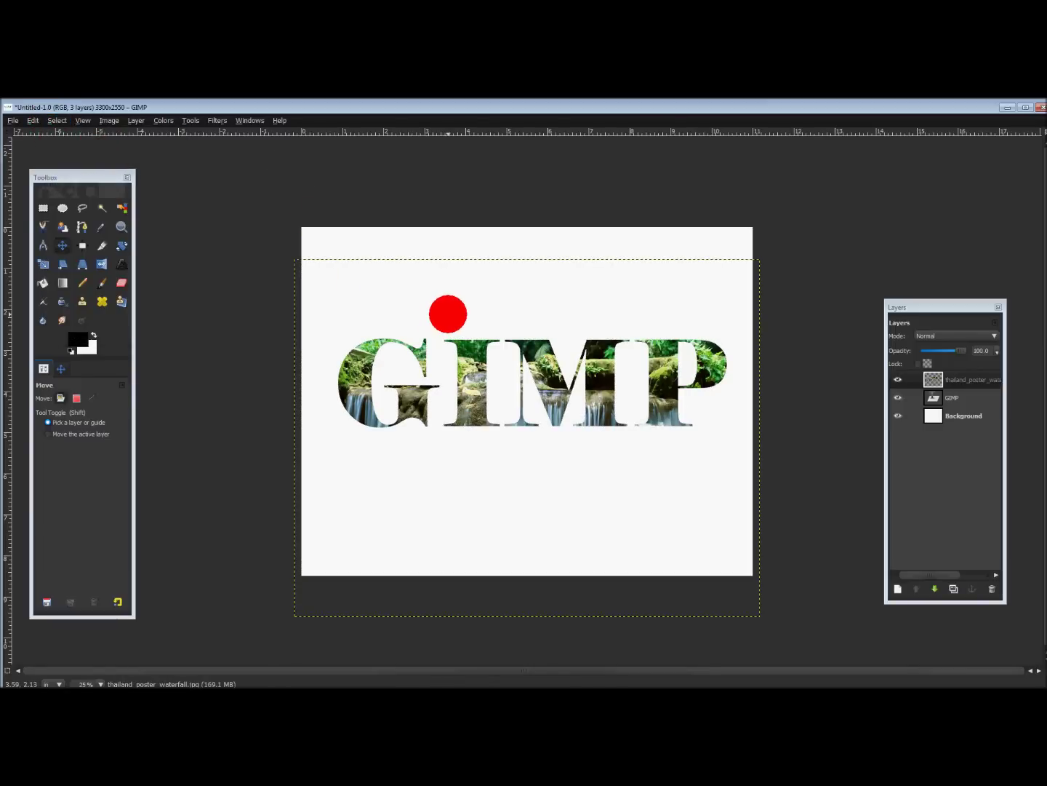